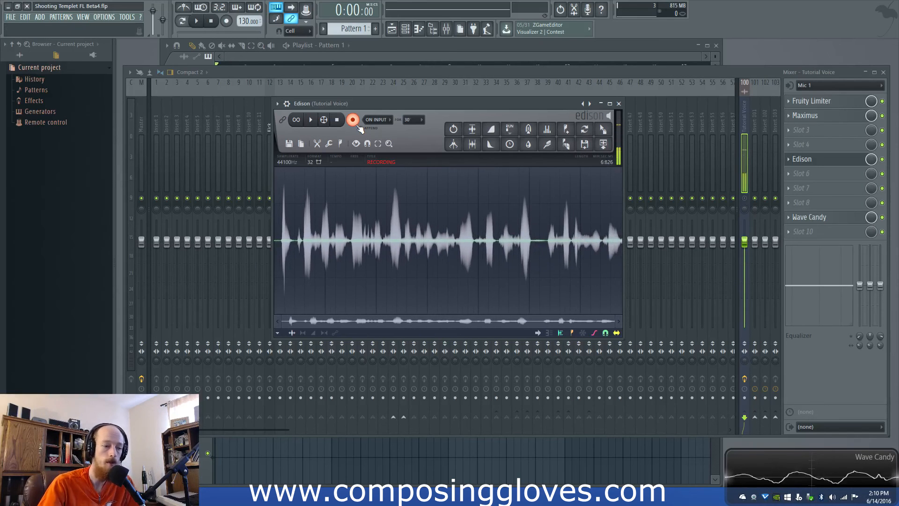
- Switch to the 170 BPM project and open the Default channel's Sytrus synth to view operators 1 and 2
{"action": "mouse_move", "coordinate": [177, 496]}
{"action": "left_click", "coordinate": [117, 445]}
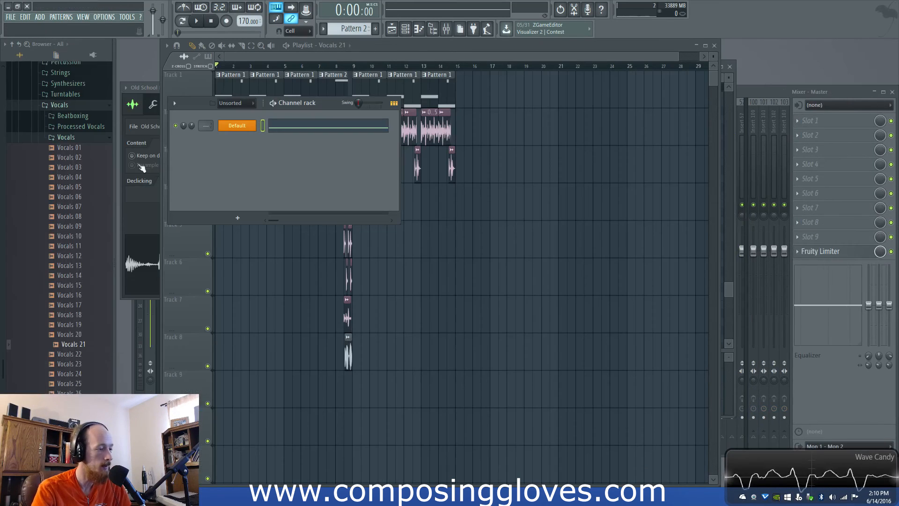
{"action": "left_click", "coordinate": [236, 124]}
{"action": "left_click", "coordinate": [226, 130]}
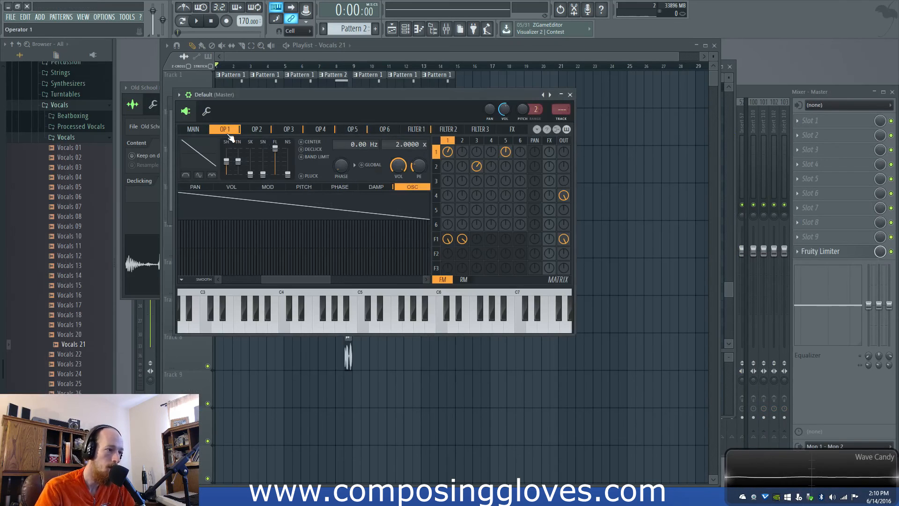
{"action": "left_click", "coordinate": [258, 130]}
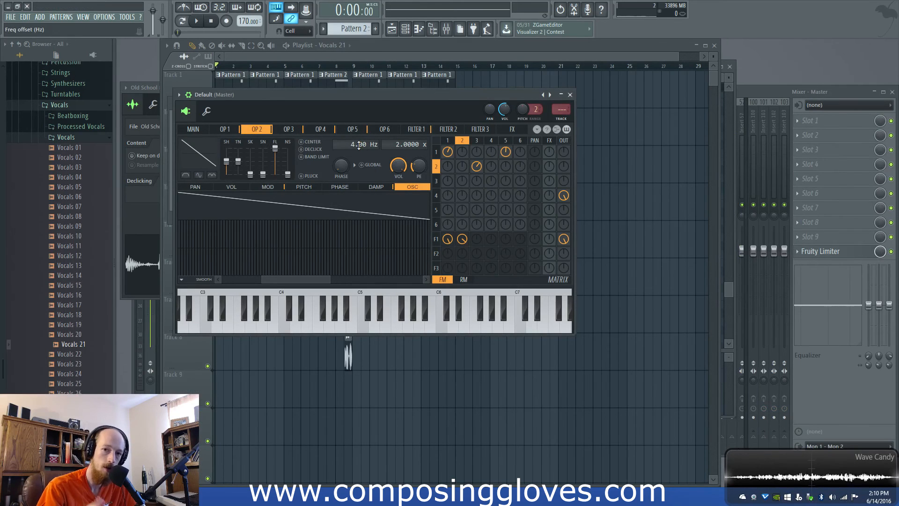
- Return to the playlist and play the arrangement from the start through the drum section
{"action": "left_click", "coordinate": [329, 59]}
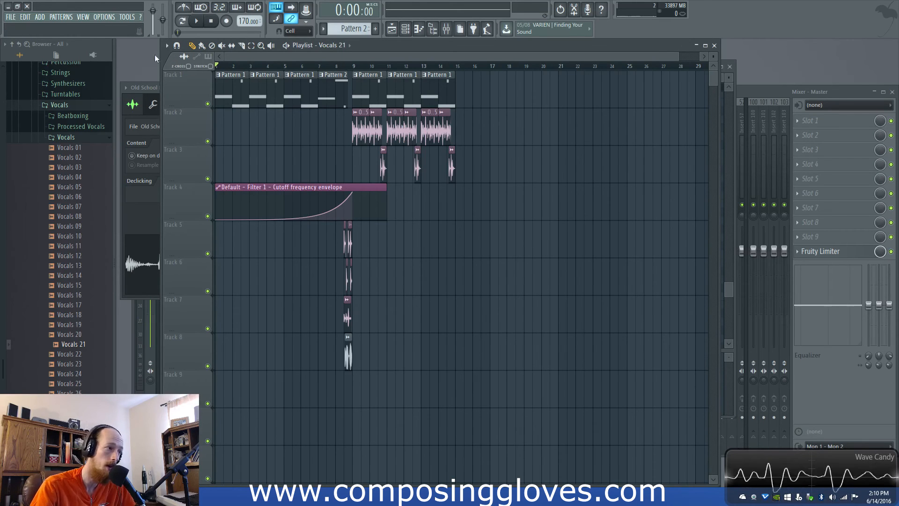
{"action": "left_click", "coordinate": [136, 68]}
{"action": "left_click", "coordinate": [243, 127]}
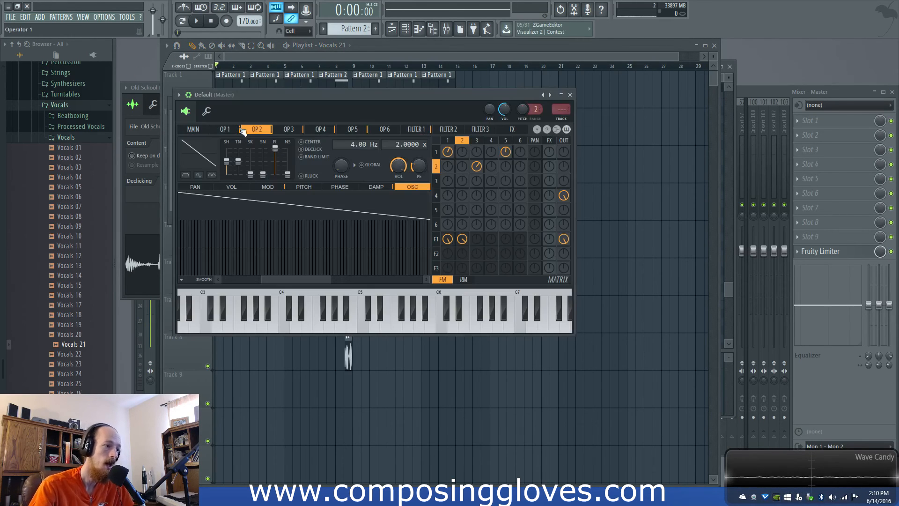
{"action": "left_click", "coordinate": [341, 70]}
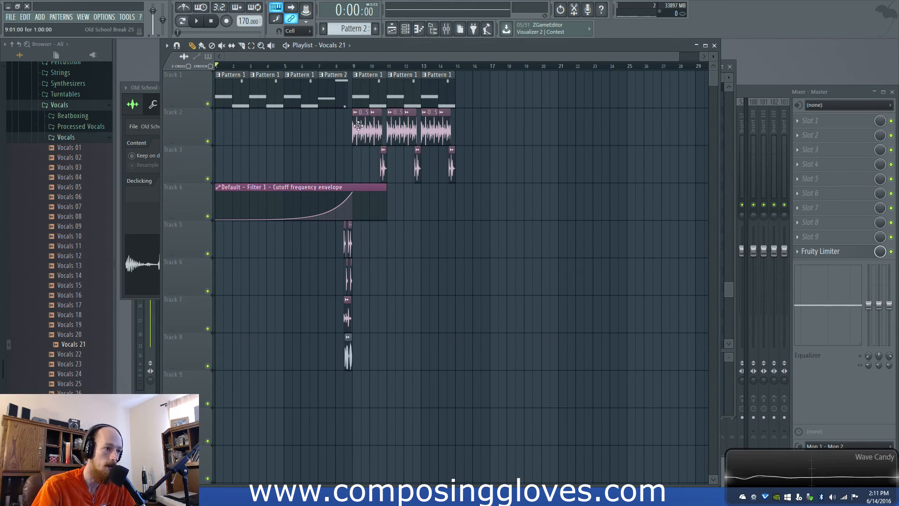
{"action": "scroll", "coordinate": [307, 167], "scroll_direction": "down", "scroll_amount": 1}
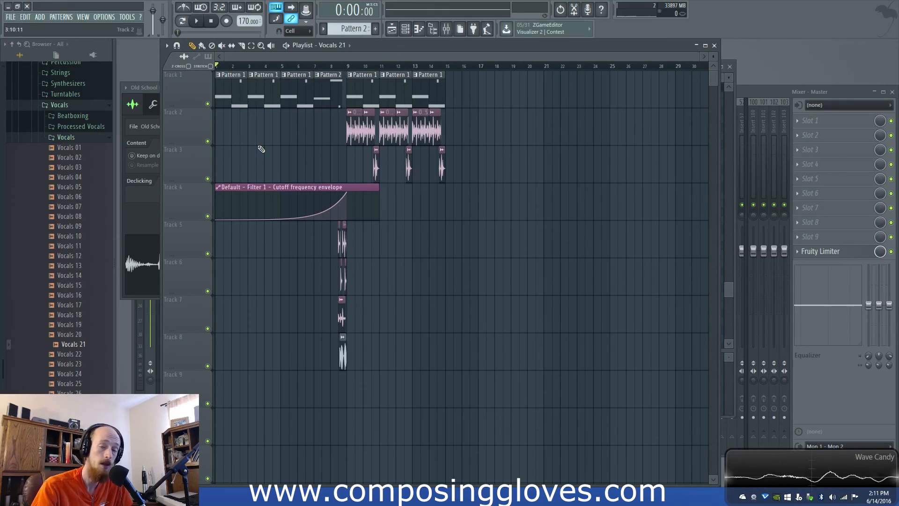
{"action": "key", "text": "space"}
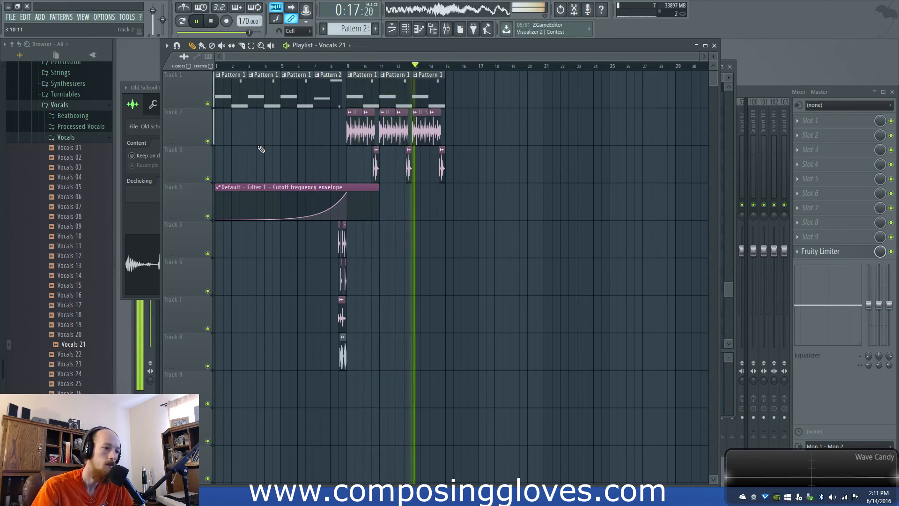
{"action": "key", "text": "space"}
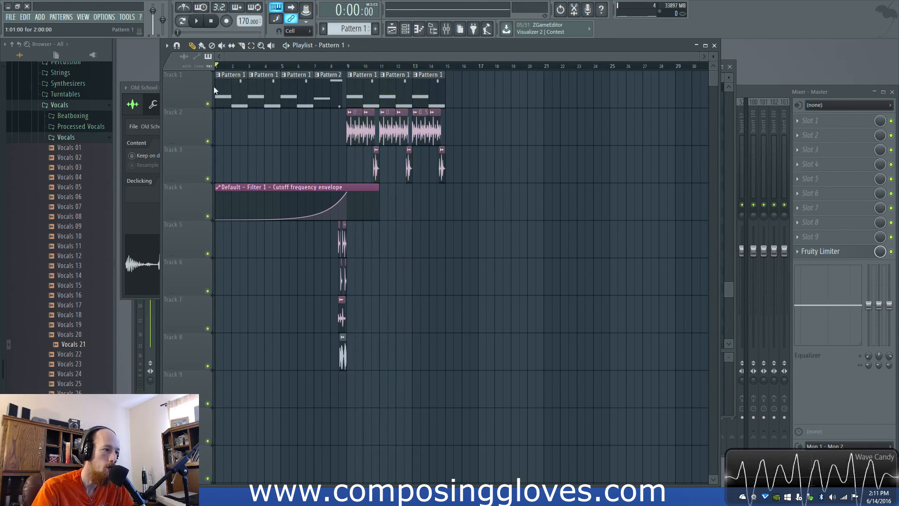
- Reopen the Default channel's Sytrus and look through operators 3, 1 and 4 and the main page
{"action": "double_click", "coordinate": [216, 87]}
{"action": "left_click", "coordinate": [237, 125]}
{"action": "left_click_drag", "start_coordinate": [311, 95], "coordinate": [358, 95]}
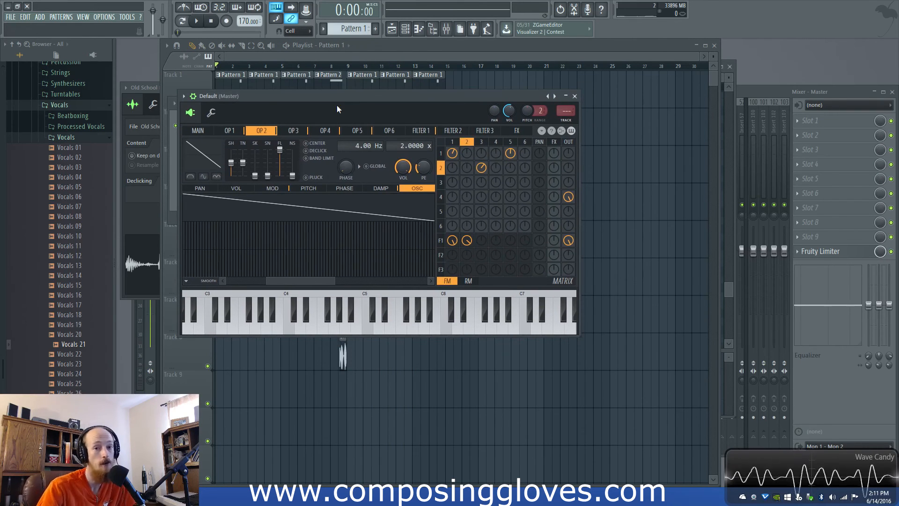
{"action": "left_click", "coordinate": [294, 133]}
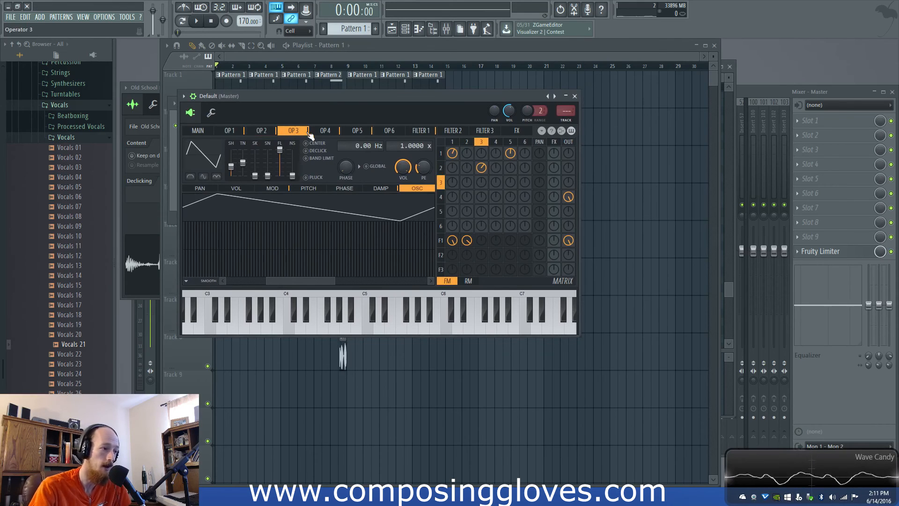
{"action": "left_click", "coordinate": [238, 134]}
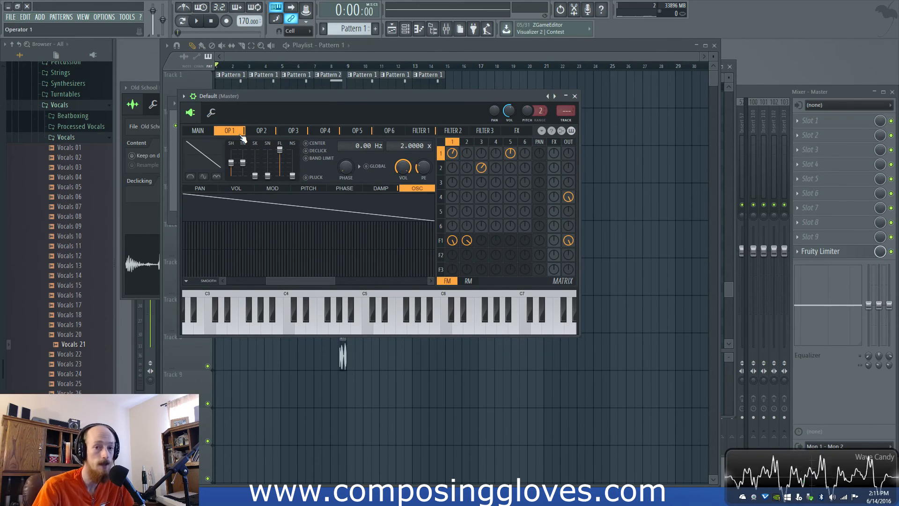
{"action": "left_click", "coordinate": [300, 134]}
{"action": "left_click", "coordinate": [330, 134]}
{"action": "left_click", "coordinate": [197, 134]}
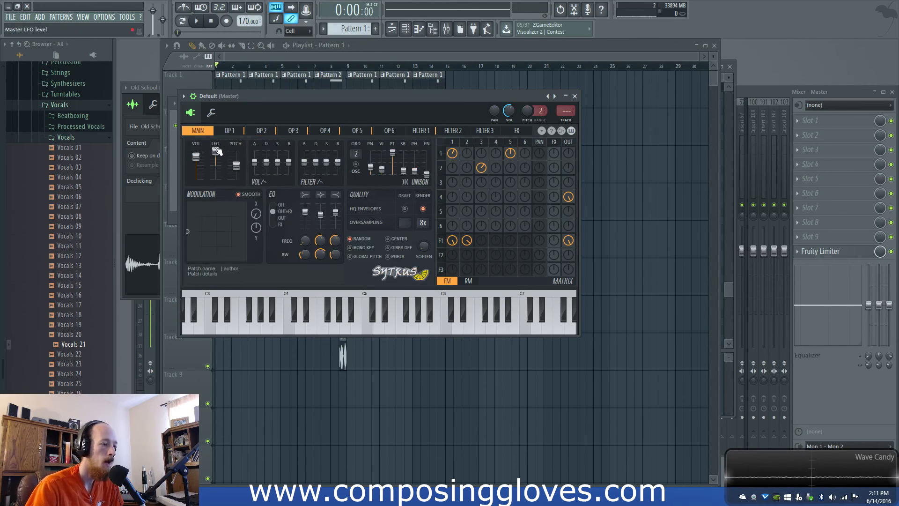
- Examine the waveforms, frequency settings and matrix routing of operators 1 to 5 and filter 1
{"action": "left_click", "coordinate": [218, 142]}
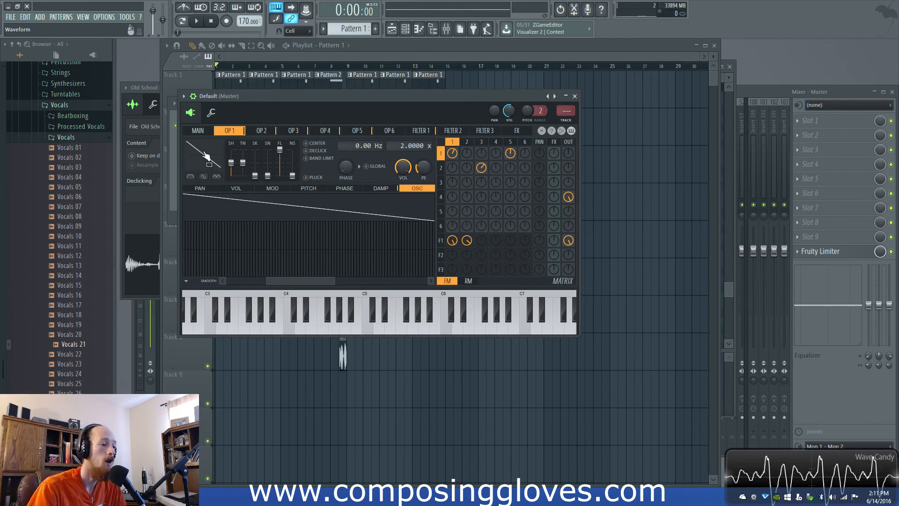
{"action": "left_click", "coordinate": [261, 130]}
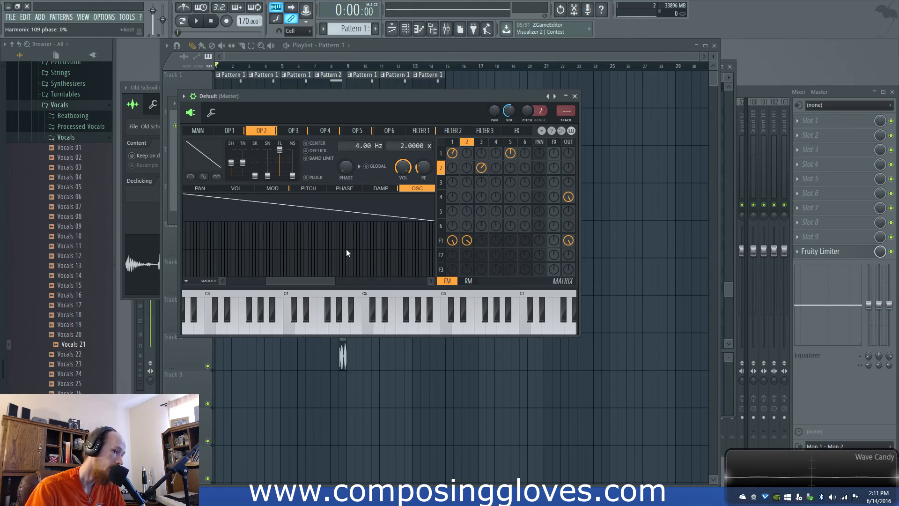
{"action": "left_click", "coordinate": [453, 141]}
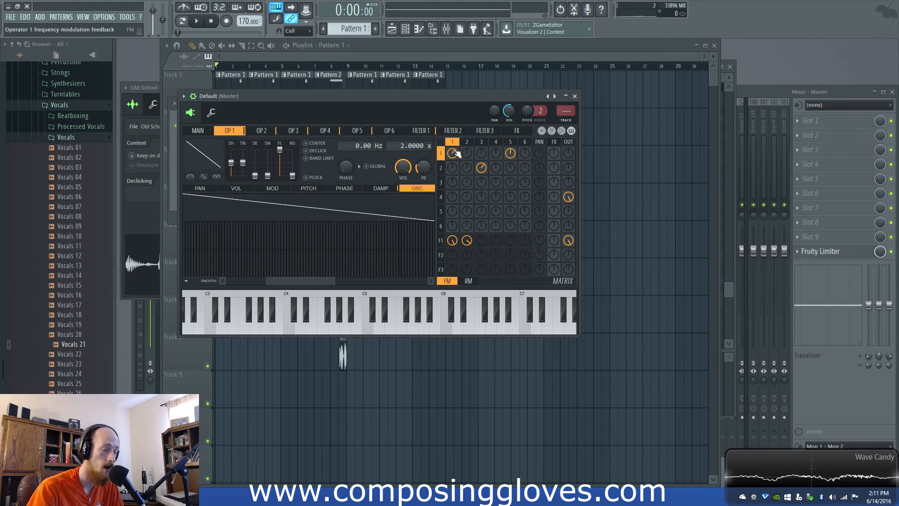
{"action": "left_click", "coordinate": [481, 142]}
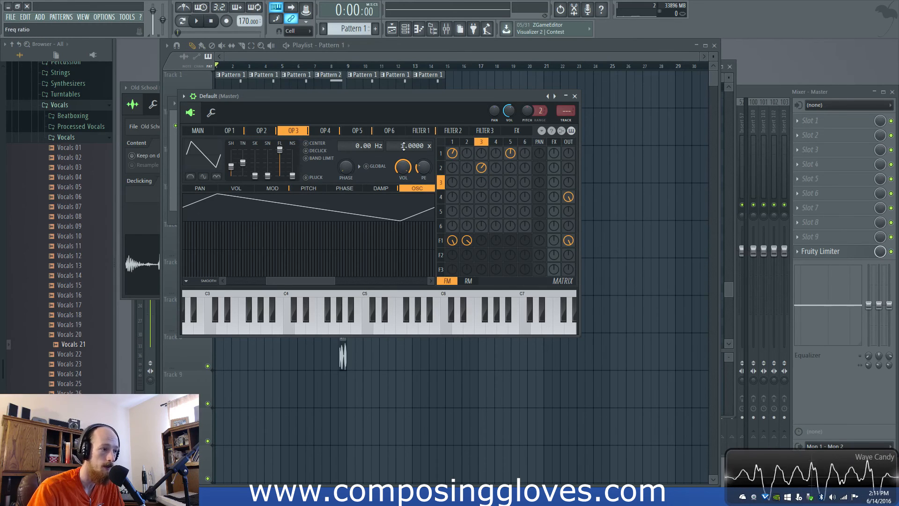
{"action": "left_click", "coordinate": [511, 142]}
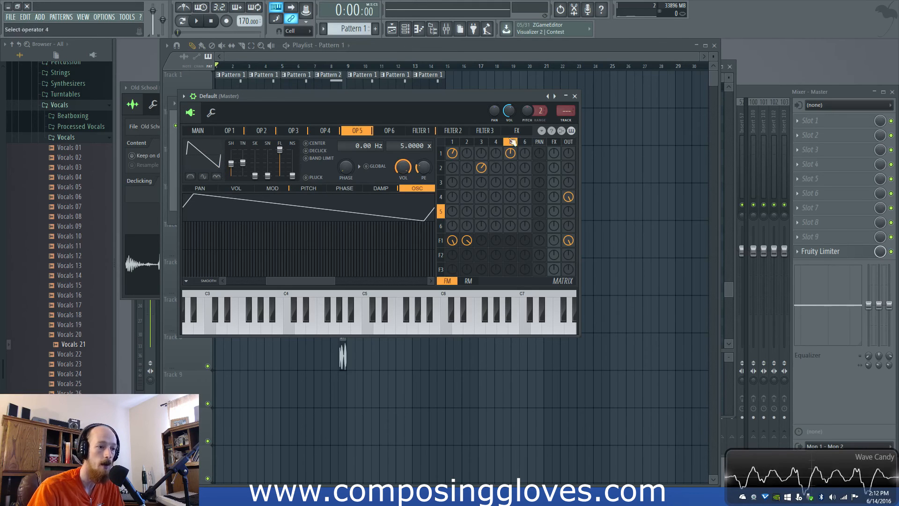
{"action": "left_click", "coordinate": [441, 197]}
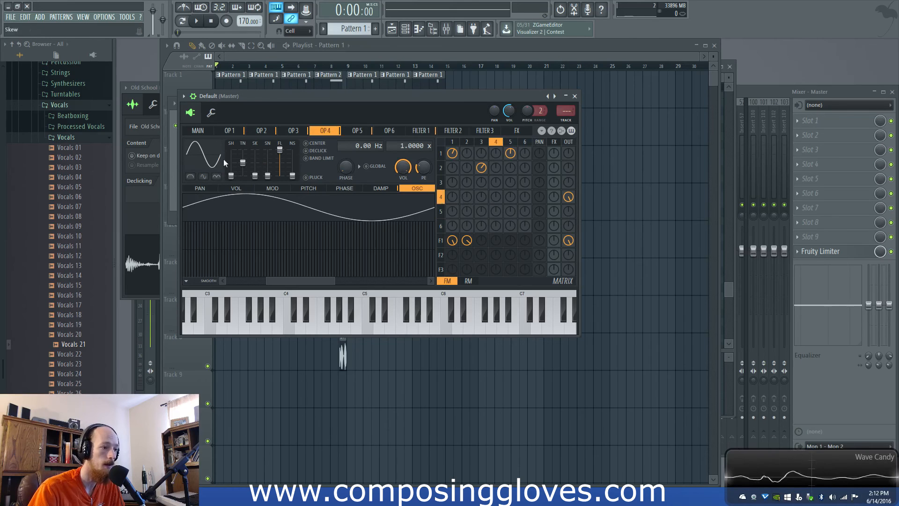
{"action": "left_click", "coordinate": [443, 244]}
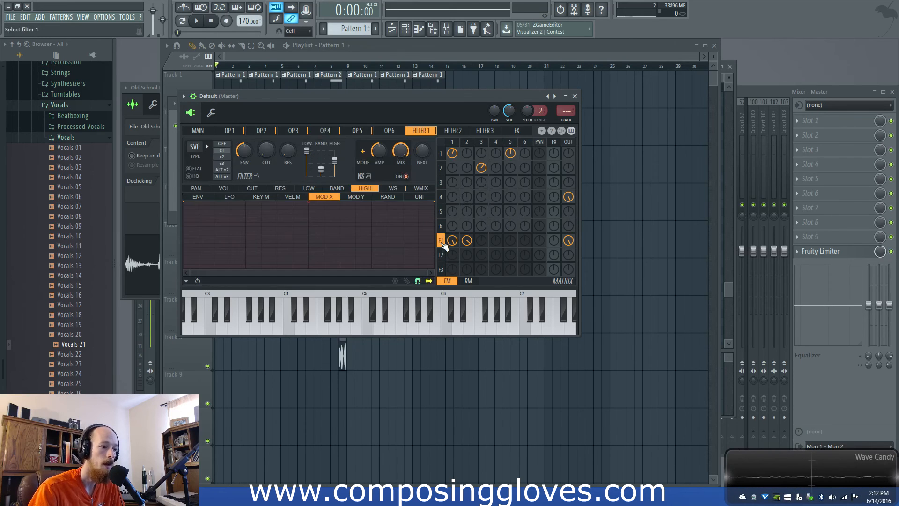
- Audition the bass with operator 4's output turned off and again with its output restored
{"action": "left_click", "coordinate": [441, 197]}
{"action": "key", "text": "space"}
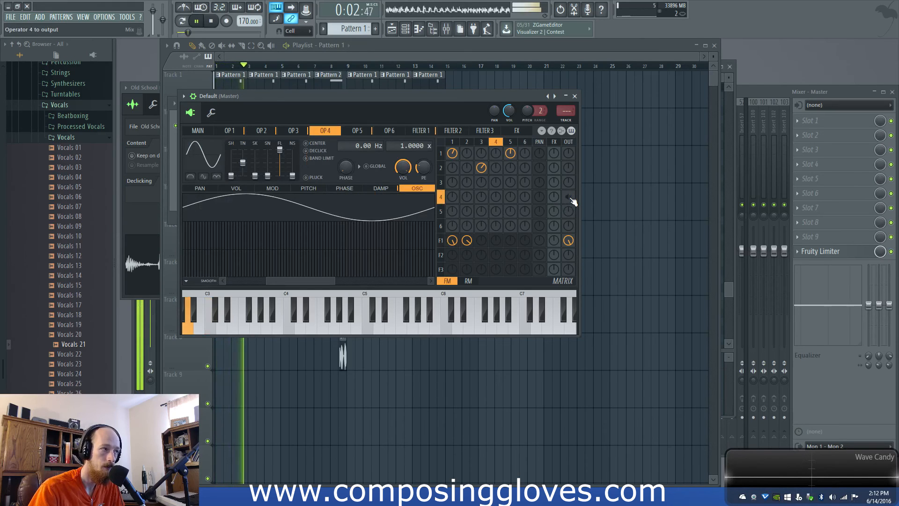
{"action": "key", "text": "space"}
{"action": "key", "text": "space"}
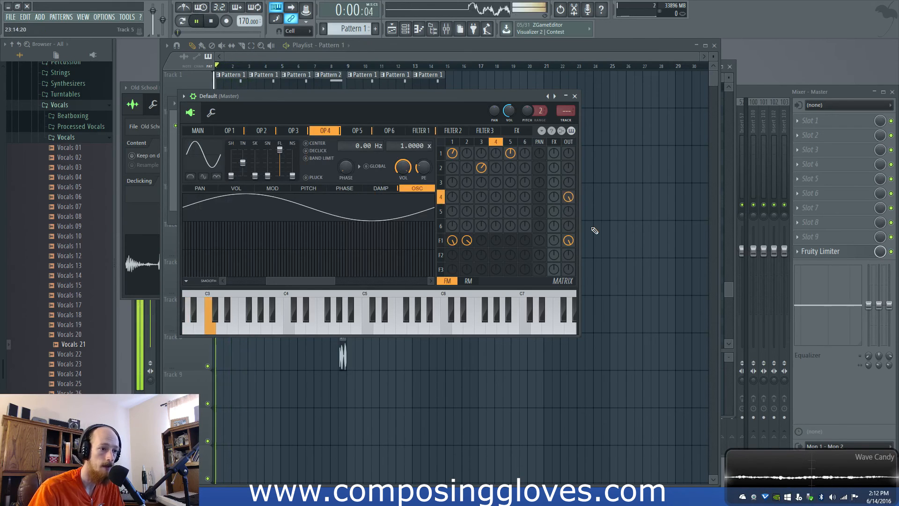
{"action": "key", "text": "space"}
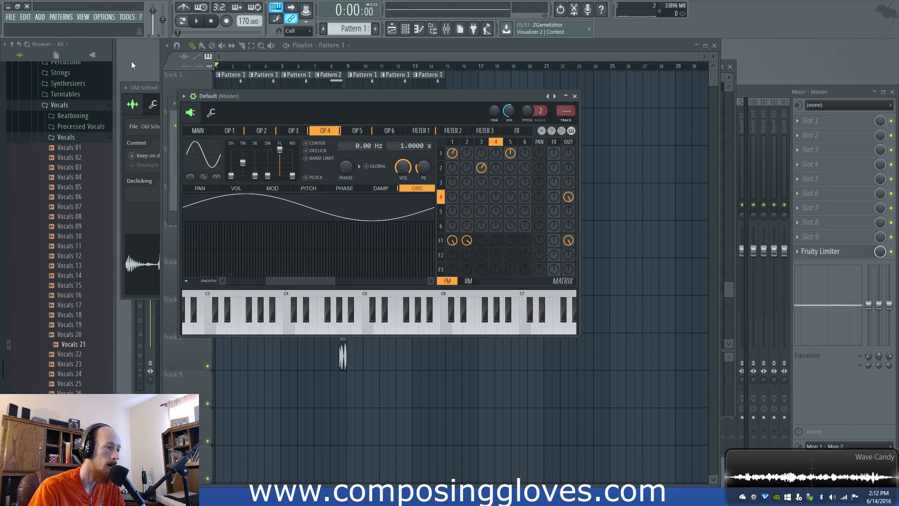
- Add a new Sytrus channel and move its window clear of the channel rack
{"action": "key", "text": "F6"}
{"action": "left_click", "coordinate": [238, 218]}
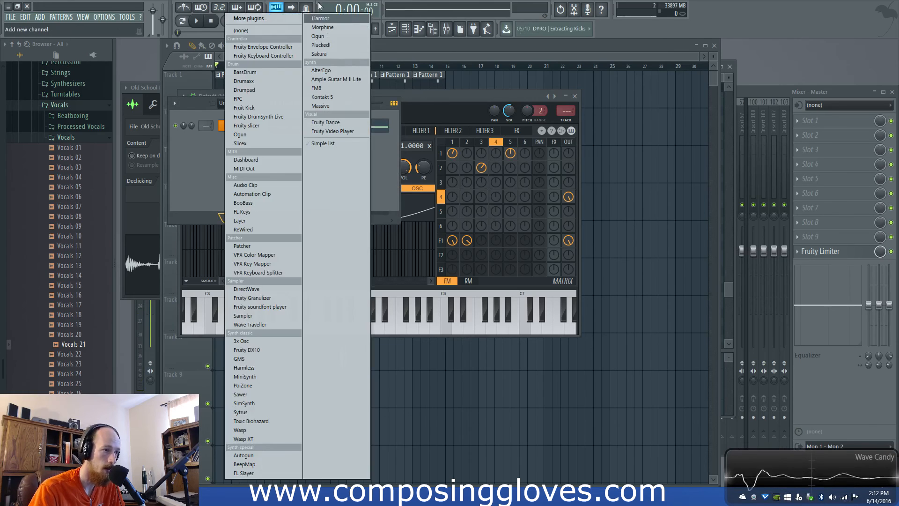
{"action": "left_click", "coordinate": [241, 412]}
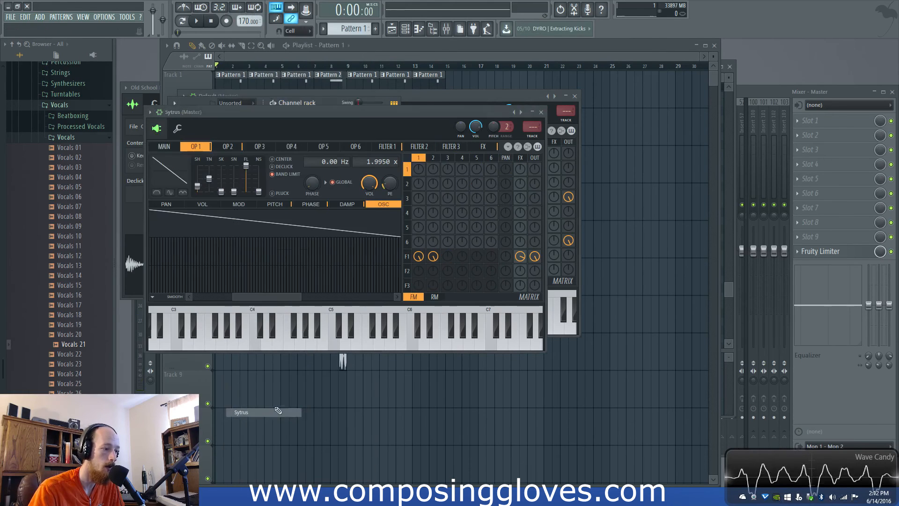
{"action": "left_click_drag", "start_coordinate": [231, 119], "coordinate": [183, 158]}
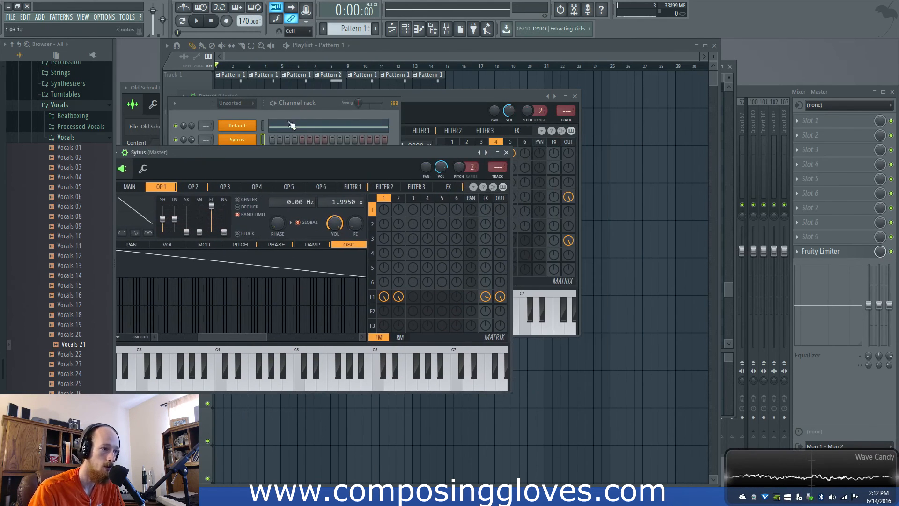
- Cut the Default channel's notes in Pattern 1 and paste them into the new Sytrus channel
{"action": "right_click", "coordinate": [237, 125]}
{"action": "left_click", "coordinate": [370, 135]}
{"action": "left_click", "coordinate": [296, 130]}
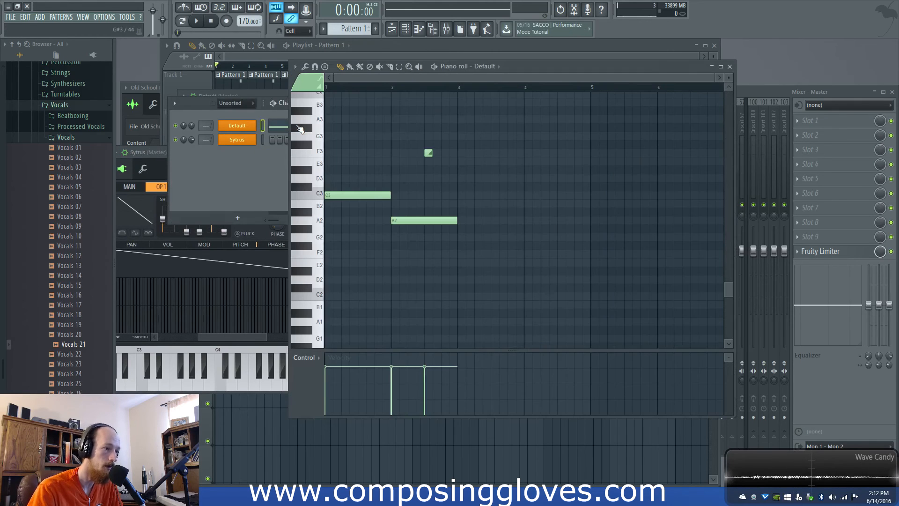
{"action": "right_click", "coordinate": [237, 126]}
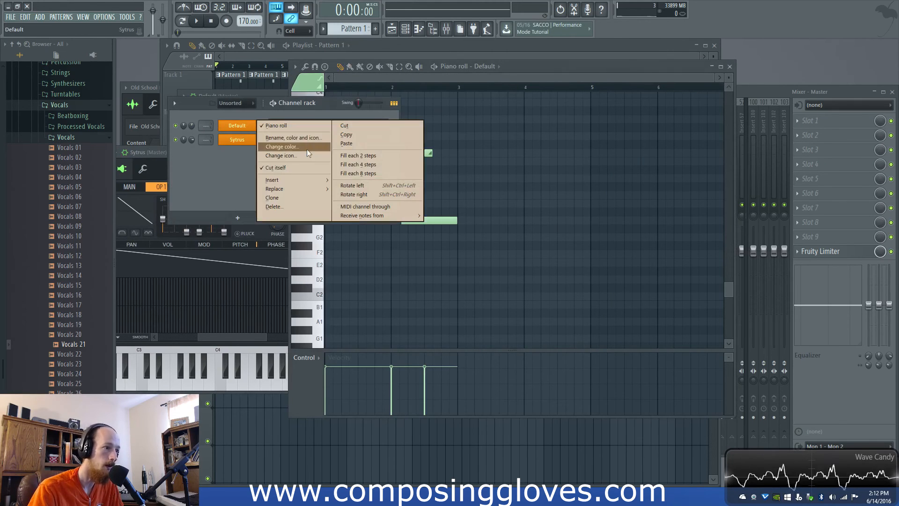
{"action": "left_click", "coordinate": [359, 128]}
{"action": "right_click", "coordinate": [231, 140]}
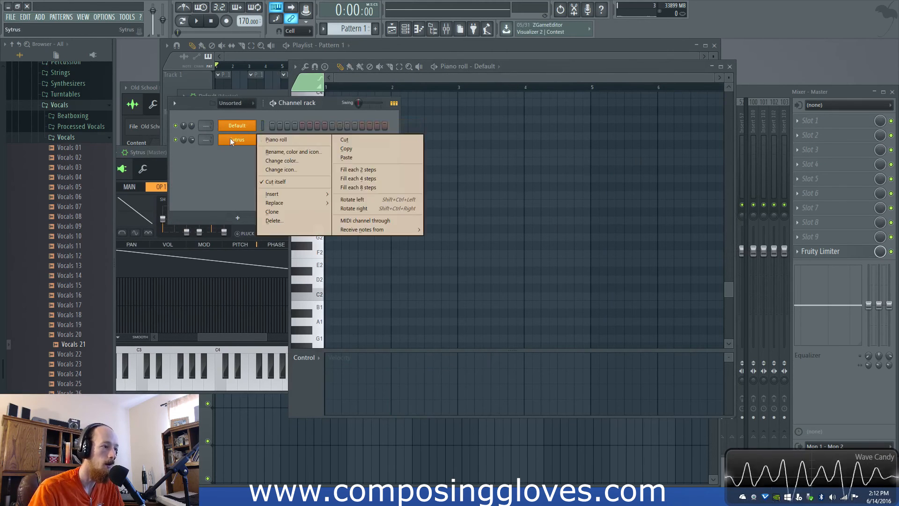
{"action": "left_click", "coordinate": [363, 157]}
- Remove the Filter 1 cutoff frequency automation clip from Track 4 and play the arrangement with the new channel
{"action": "left_click", "coordinate": [244, 70]}
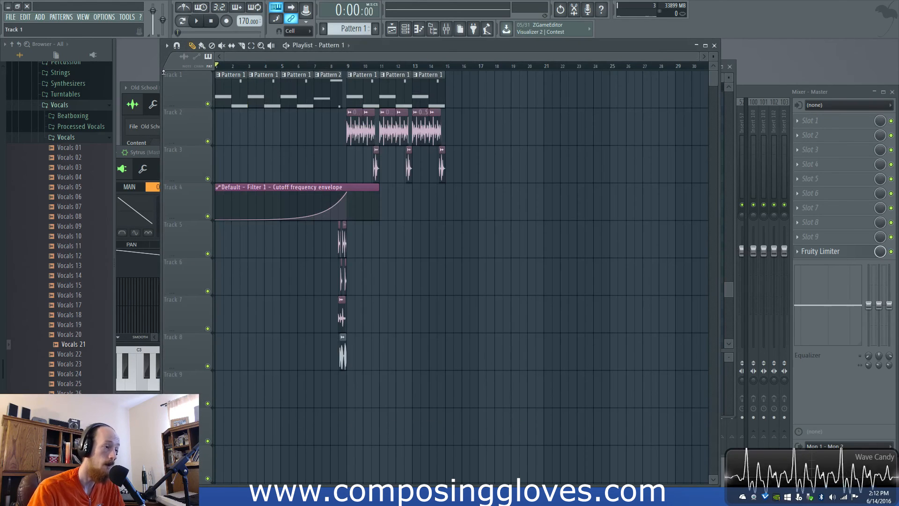
{"action": "key", "text": "space"}
{"action": "key", "text": "space"}
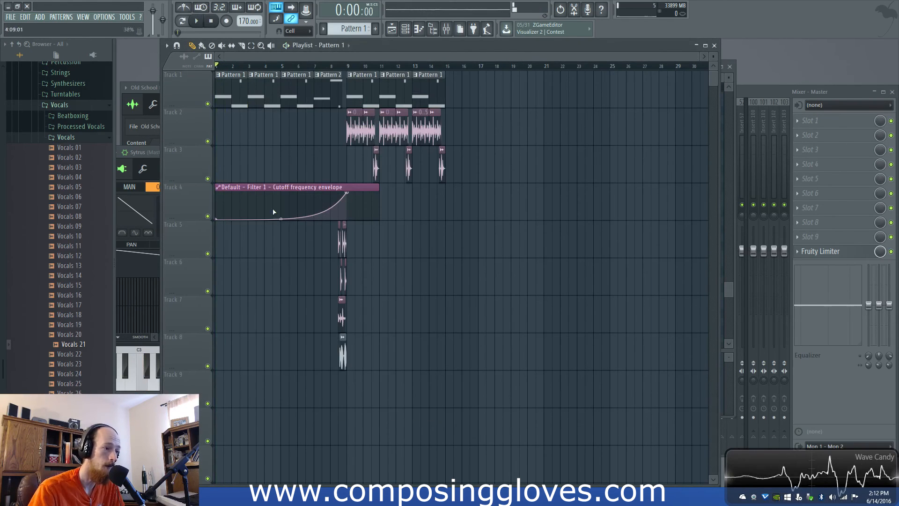
{"action": "right_click", "coordinate": [274, 207]}
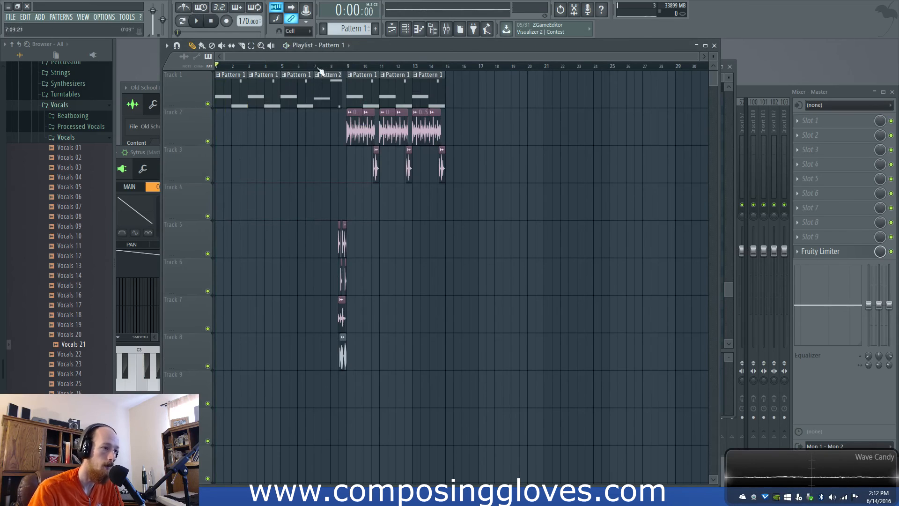
{"action": "key", "text": "space"}
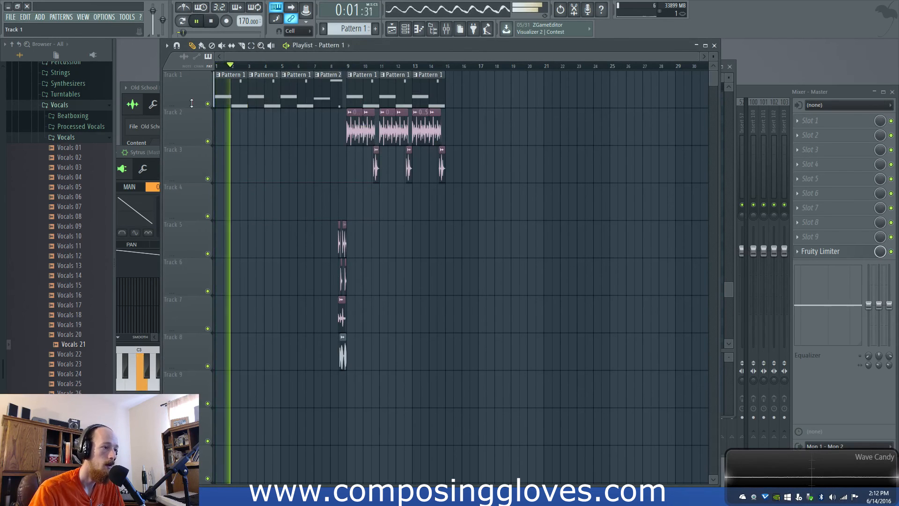
{"action": "key", "text": "space"}
- Load the Default preset into the new Sytrus channel
{"action": "left_click", "coordinate": [140, 152]}
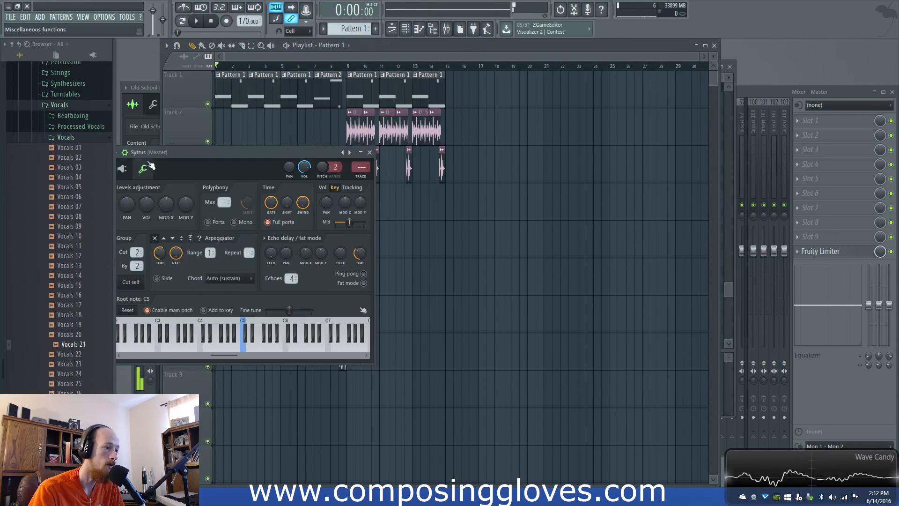
{"action": "left_click", "coordinate": [344, 153]}
{"action": "left_click", "coordinate": [369, 370]}
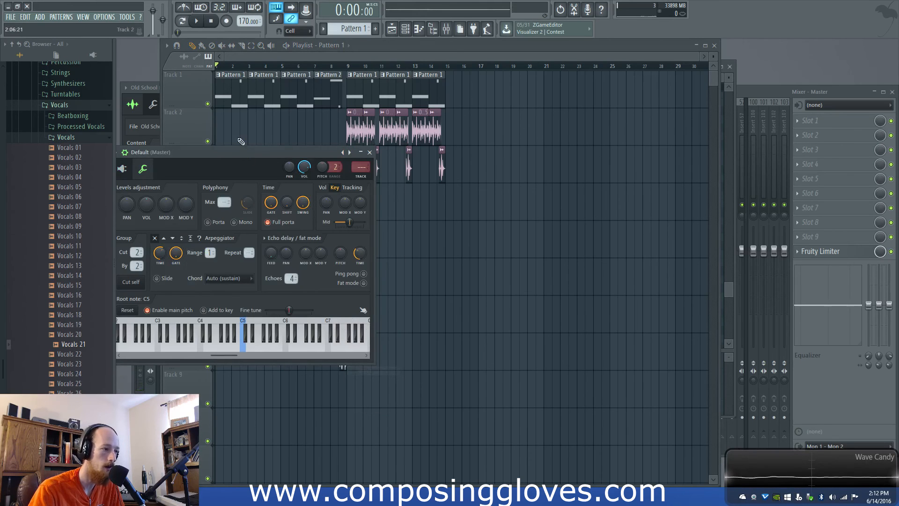
- Bring up operator 1 of the new Sytrus channel and shape its sine waveform into a sawtooth
{"action": "left_click_drag", "start_coordinate": [206, 152], "coordinate": [260, 141]}
{"action": "left_click", "coordinate": [176, 162]}
{"action": "left_click", "coordinate": [294, 137]}
{"action": "right_click", "coordinate": [312, 125]}
{"action": "key", "text": "F6"}
{"action": "left_click", "coordinate": [240, 140]}
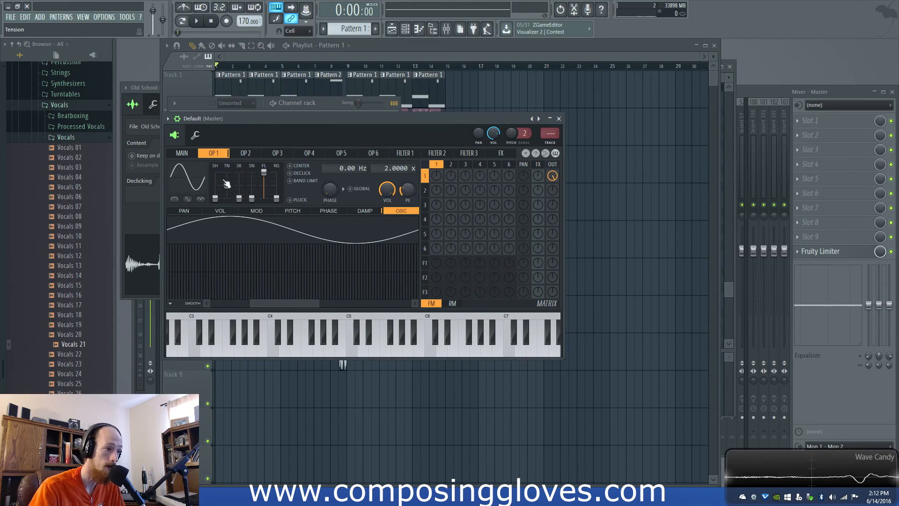
{"action": "left_click_drag", "start_coordinate": [217, 197], "coordinate": [217, 185]}
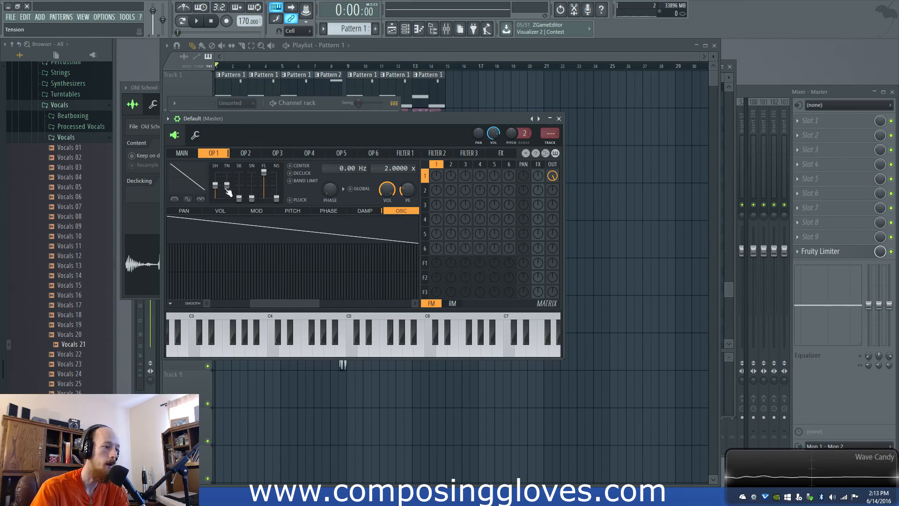
- Shape operator 2 into a sawtooth with a 4 Hz frequency offset and send it to the output
{"action": "left_click", "coordinate": [243, 156]}
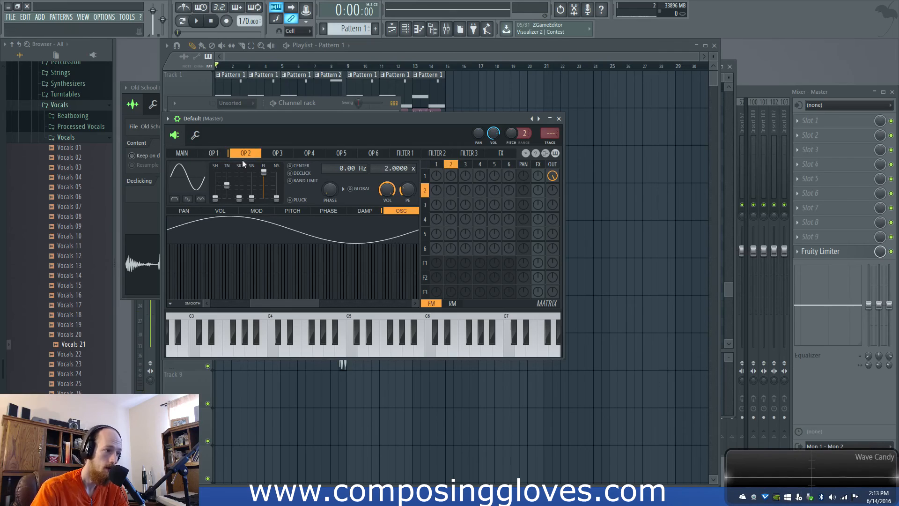
{"action": "left_click_drag", "start_coordinate": [220, 196], "coordinate": [219, 189]}
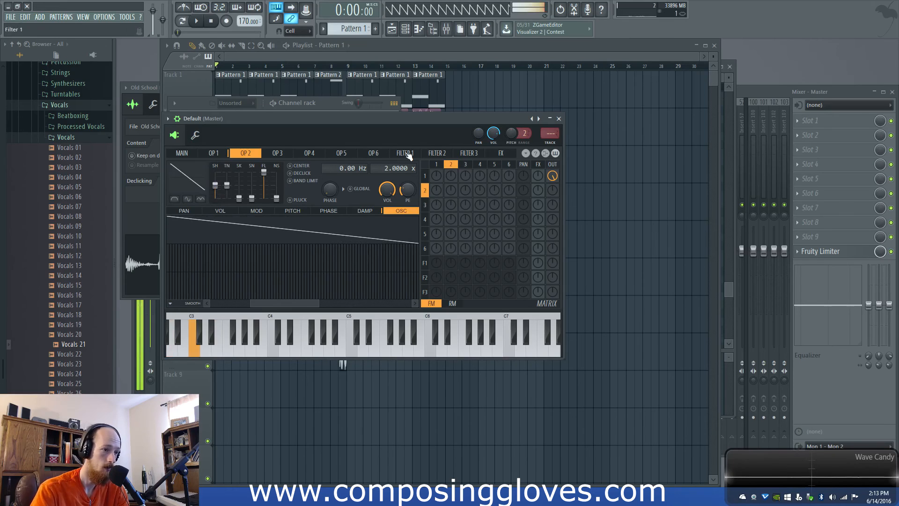
{"action": "left_click_drag", "start_coordinate": [552, 190], "coordinate": [552, 180]}
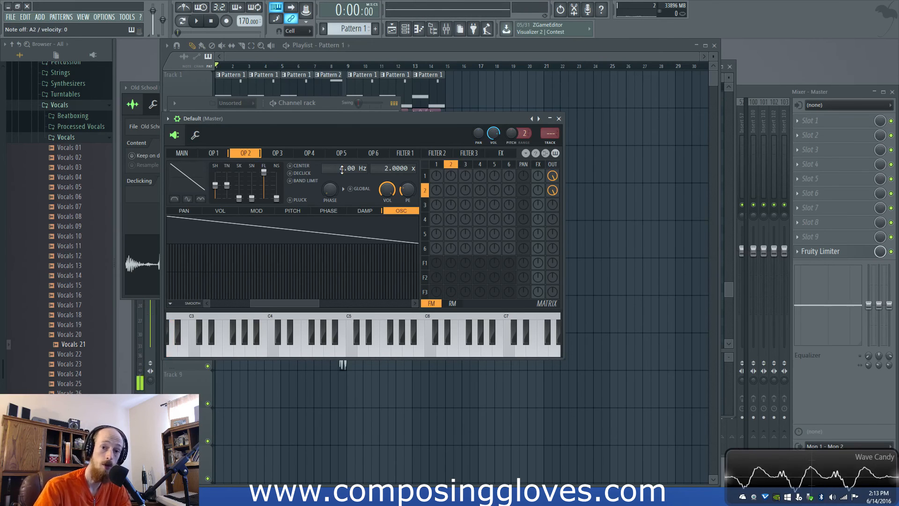
- Play the arrangement from the start, skip to bar 9 to hear both sawtooth operators, and stop playback
{"action": "key", "text": "space"}
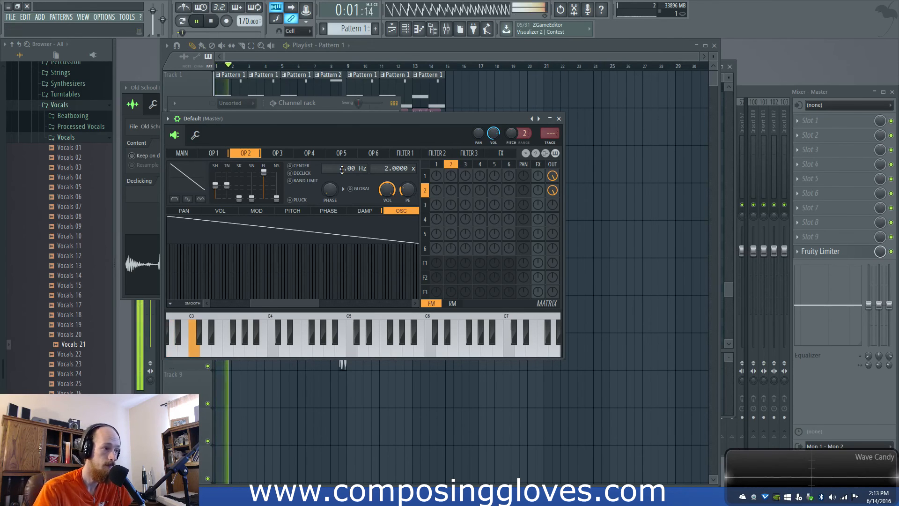
{"action": "left_click", "coordinate": [345, 65]}
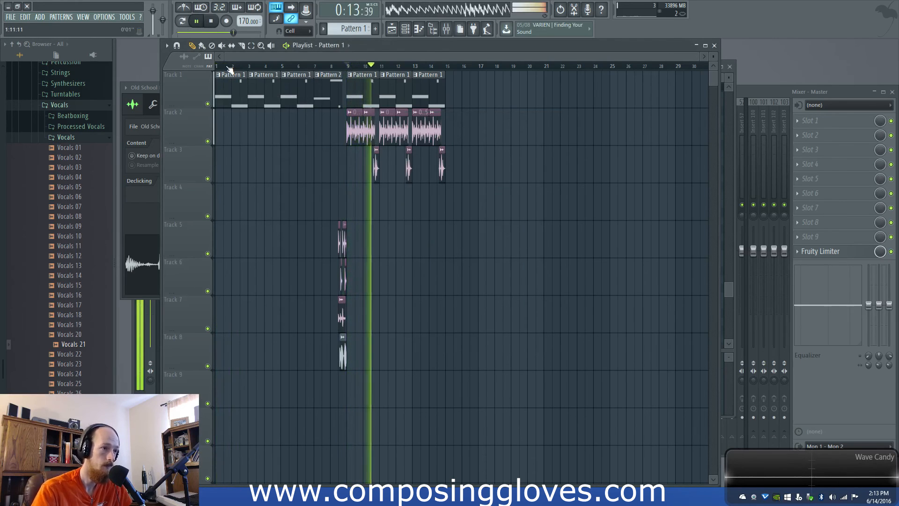
{"action": "key", "text": "space"}
- Reopen the new Sytrus channel and set operator 1's frequency modulation of itself to 16% in the matrix
{"action": "key", "text": "F6"}
{"action": "left_click", "coordinate": [240, 139]}
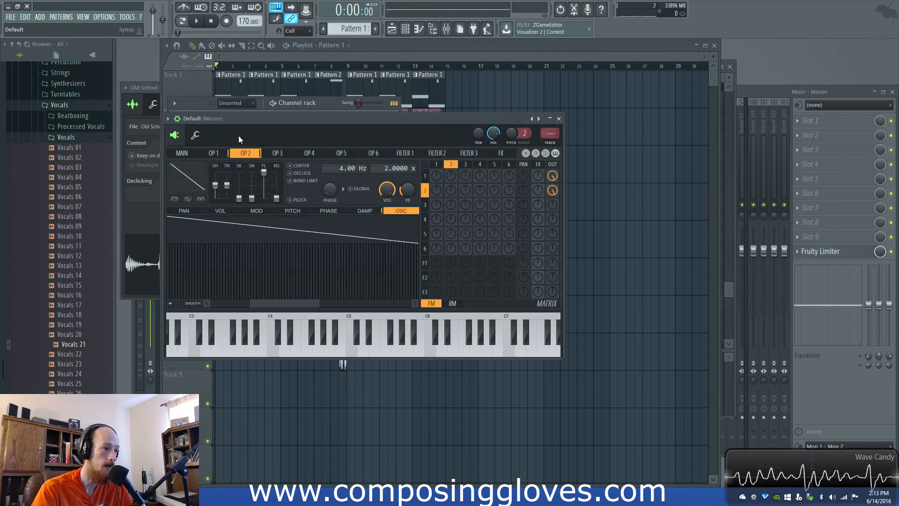
{"action": "left_click_drag", "start_coordinate": [367, 122], "coordinate": [367, 115]}
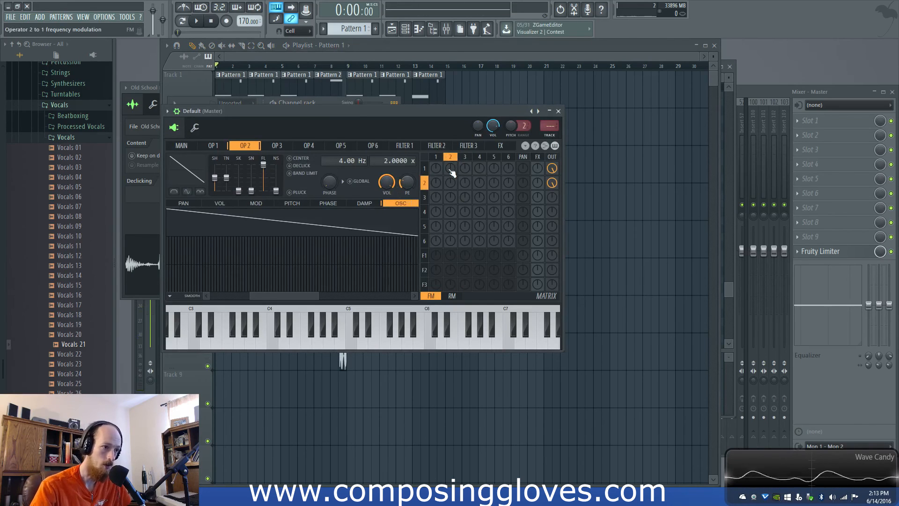
{"action": "left_click_drag", "start_coordinate": [436, 168], "coordinate": [442, 167]}
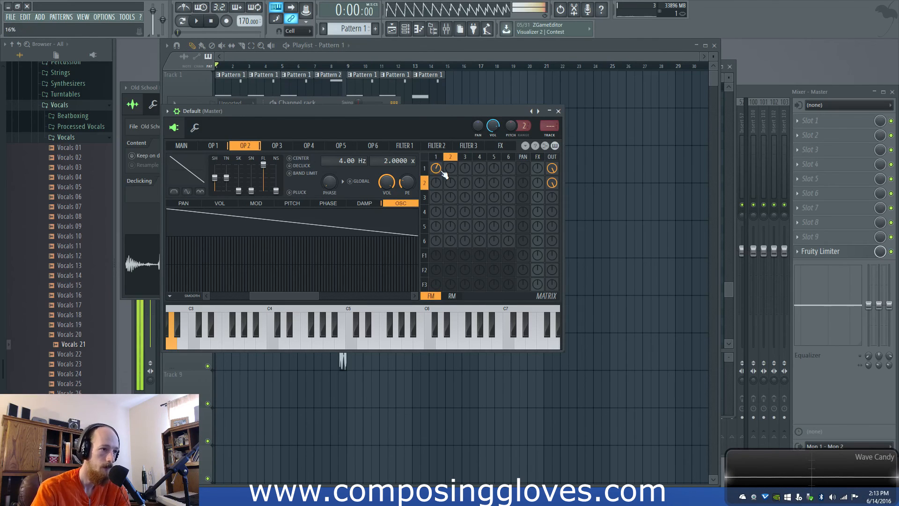
- Look through operators 1 to 5 in the matrix to compare their waveforms
{"action": "left_click", "coordinate": [465, 157]}
{"action": "left_click", "coordinate": [479, 157]}
{"action": "left_click", "coordinate": [493, 157]}
{"action": "left_click", "coordinate": [464, 157]}
{"action": "left_click", "coordinate": [450, 157]}
{"action": "left_click", "coordinate": [437, 157]}
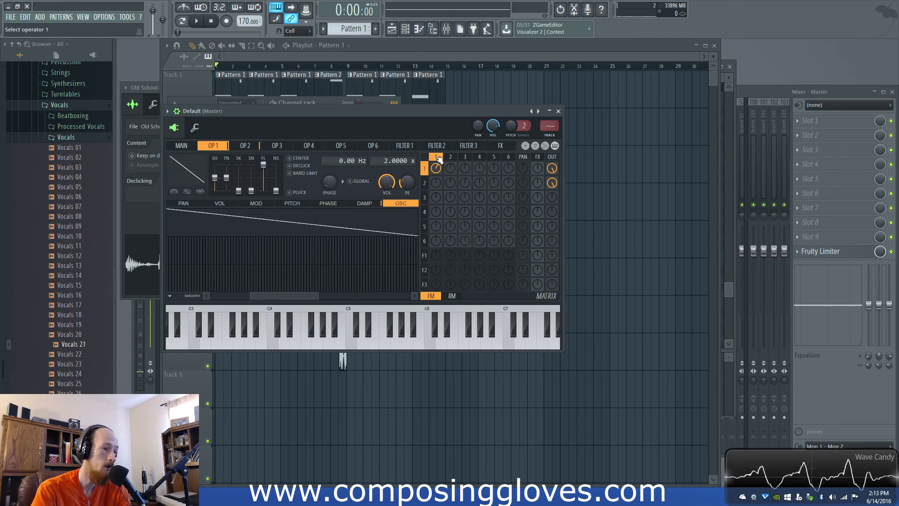
{"action": "left_click", "coordinate": [493, 157]}
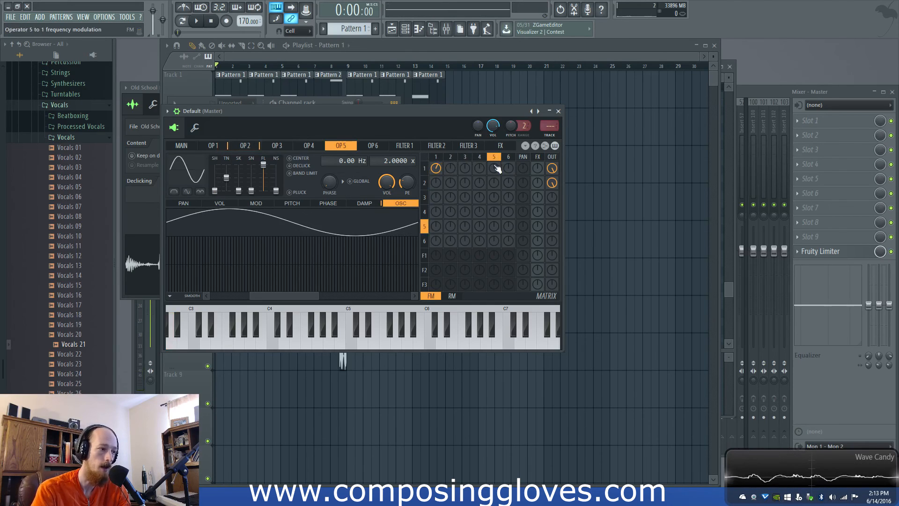
- Send operator 6 to the output at a 1.0000 ratio, with a volume envelope of instant attack, quick dip, gradual rise and immediate release
{"action": "left_click", "coordinate": [427, 240]}
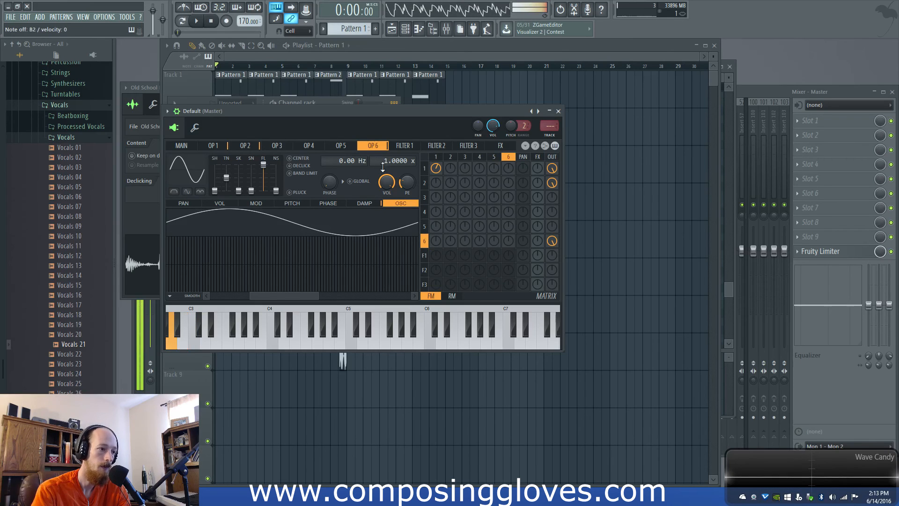
{"action": "left_click", "coordinate": [219, 203]}
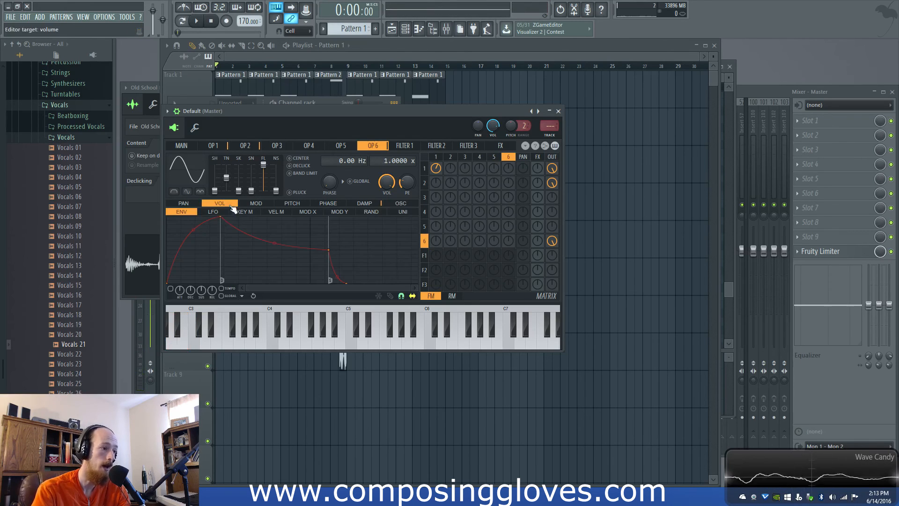
{"action": "left_click_drag", "start_coordinate": [220, 217], "coordinate": [167, 217]}
{"action": "left_click_drag", "start_coordinate": [180, 259], "coordinate": [181, 267]}
{"action": "left_click_drag", "start_coordinate": [277, 252], "coordinate": [310, 246]}
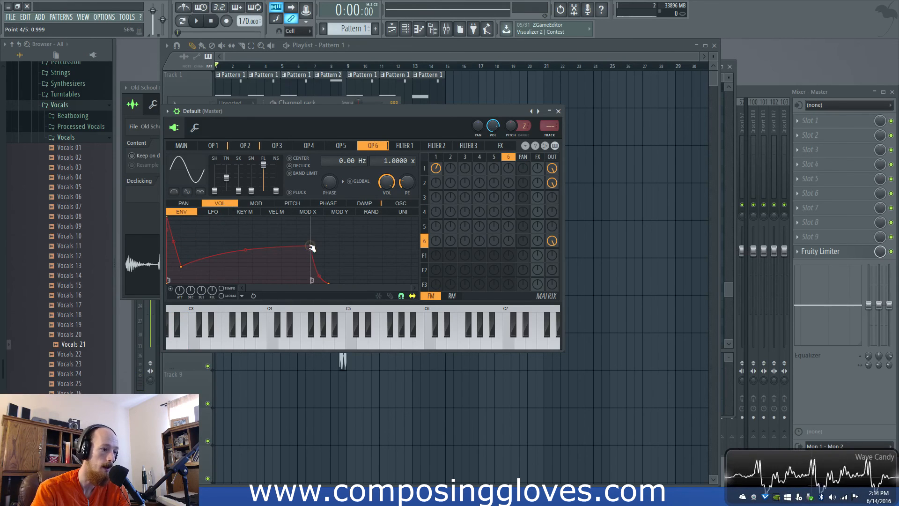
{"action": "left_click_drag", "start_coordinate": [181, 266], "coordinate": [183, 270]}
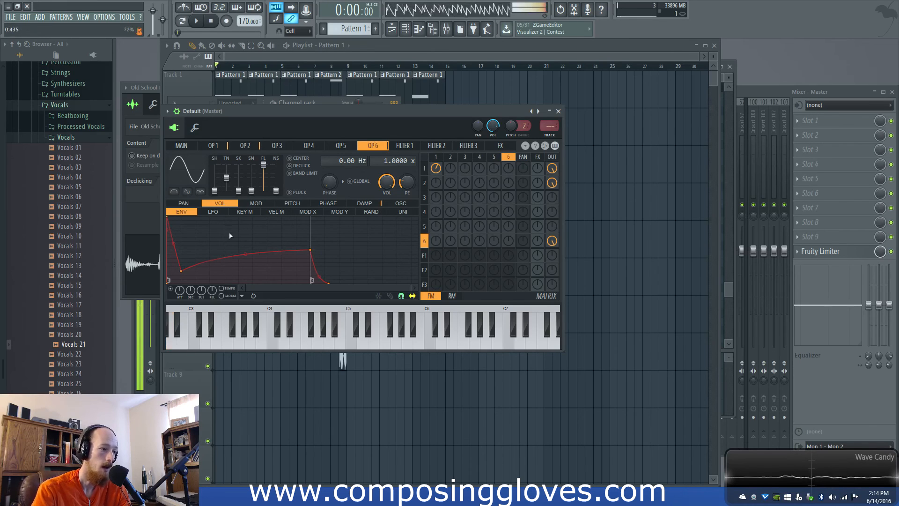
{"action": "left_click_drag", "start_coordinate": [329, 283], "coordinate": [311, 280]}
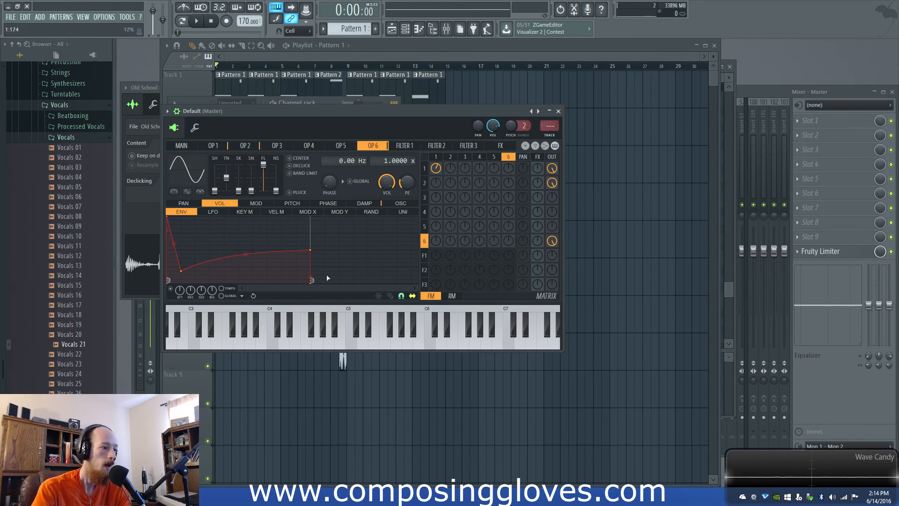
- Take operators 1 and 2 off the direct output and route both through Filter 1 to the output
{"action": "left_click_drag", "start_coordinate": [454, 113], "coordinate": [454, 106]}
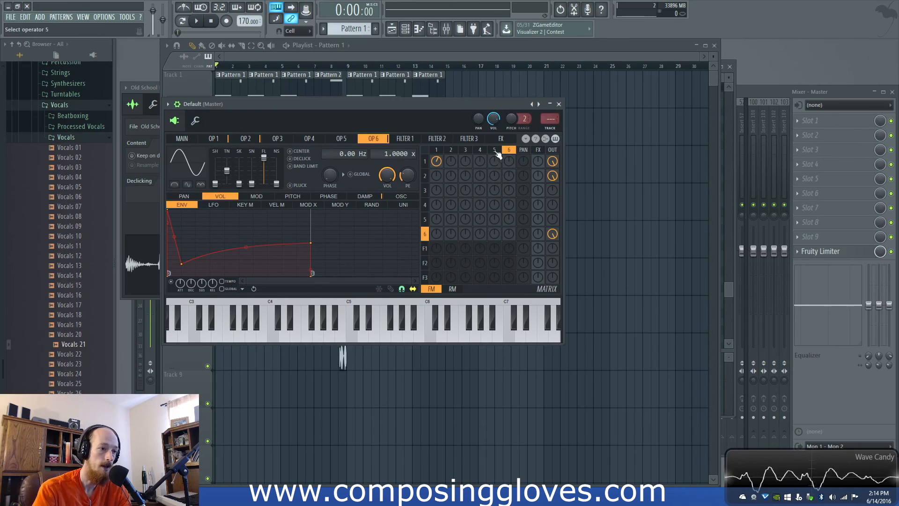
{"action": "left_click", "coordinate": [436, 150]}
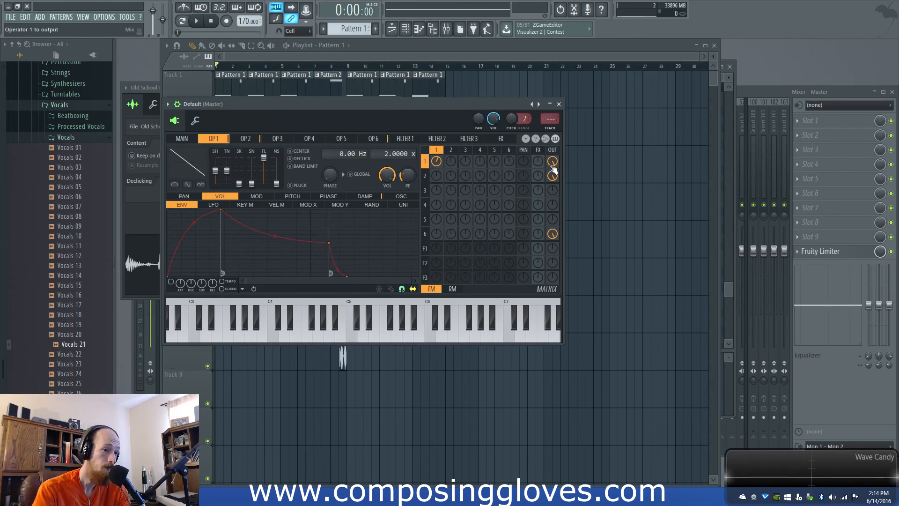
{"action": "left_click_drag", "start_coordinate": [553, 176], "coordinate": [554, 196]}
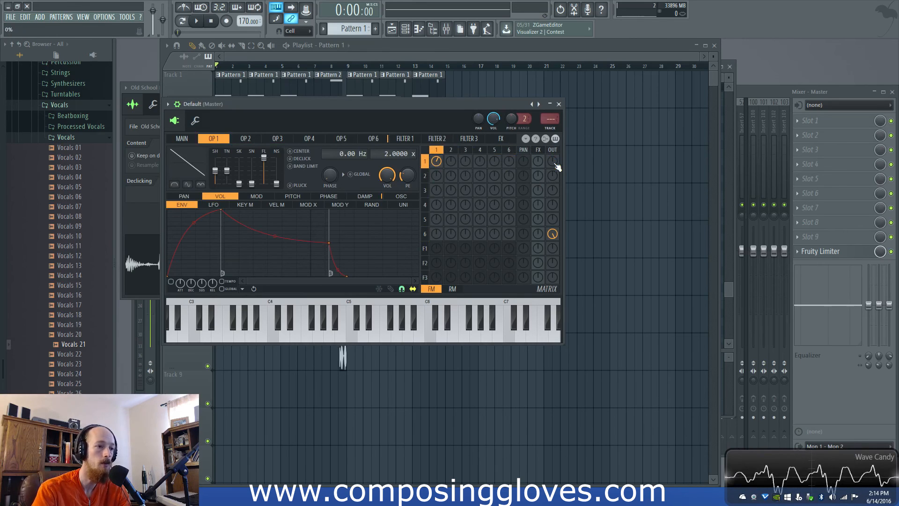
{"action": "left_click", "coordinate": [425, 249]}
{"action": "left_click_drag", "start_coordinate": [436, 249], "coordinate": [436, 237]}
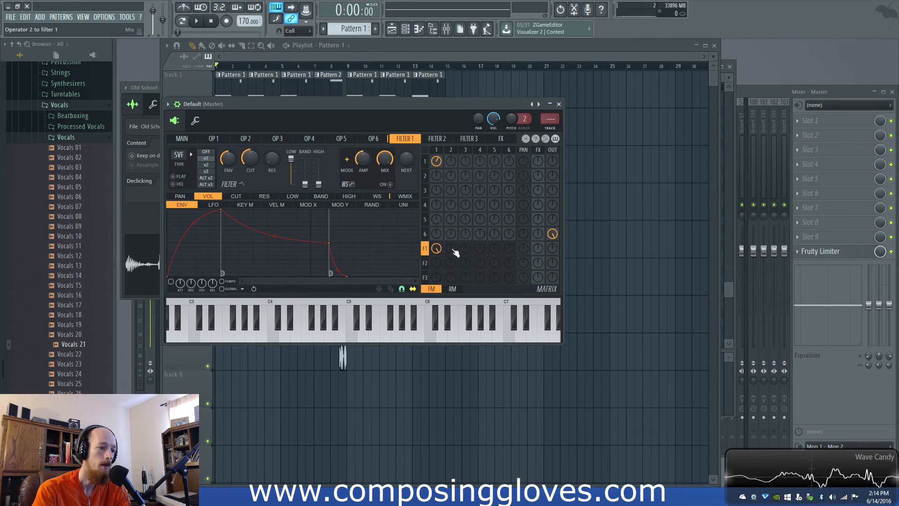
{"action": "left_click_drag", "start_coordinate": [553, 249], "coordinate": [552, 246]}
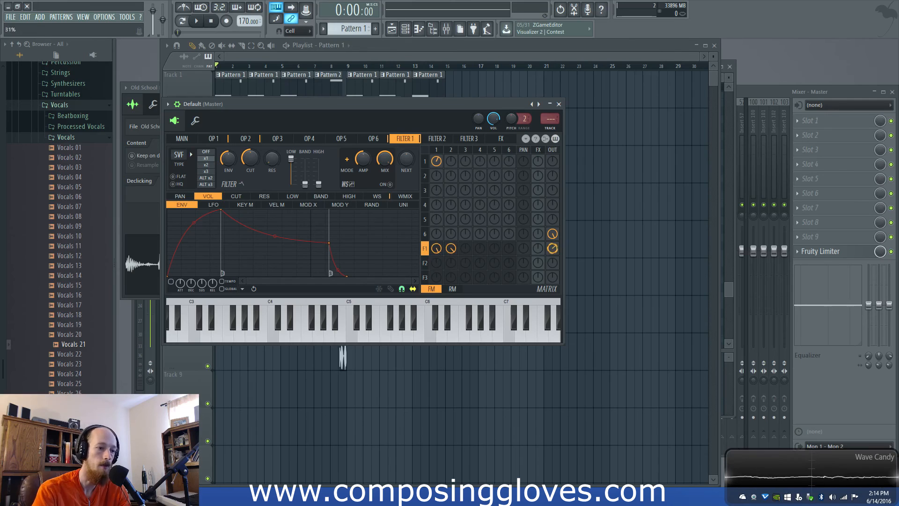
- Automate Filter 1's cutoff frequency with a clip that curves up from minimum to a peak around bar 8.5 and holds to the end
{"action": "right_click", "coordinate": [249, 155]}
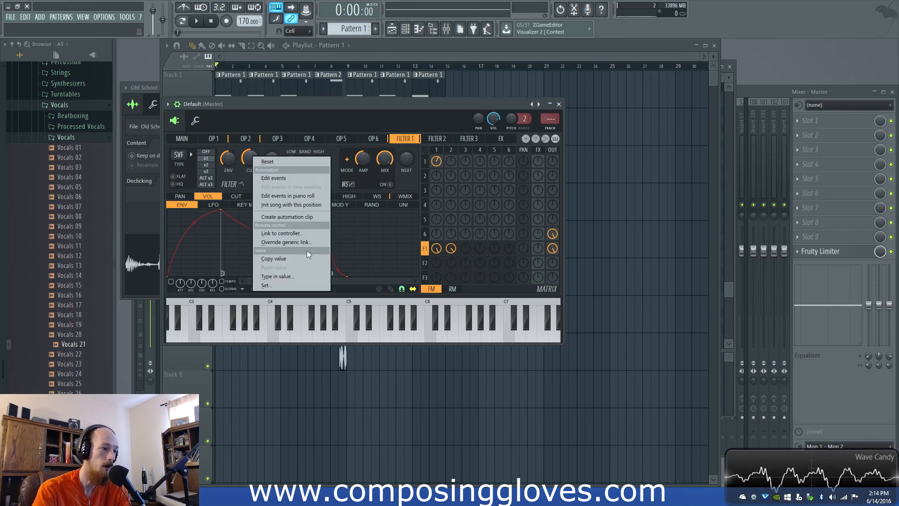
{"action": "left_click", "coordinate": [302, 217]}
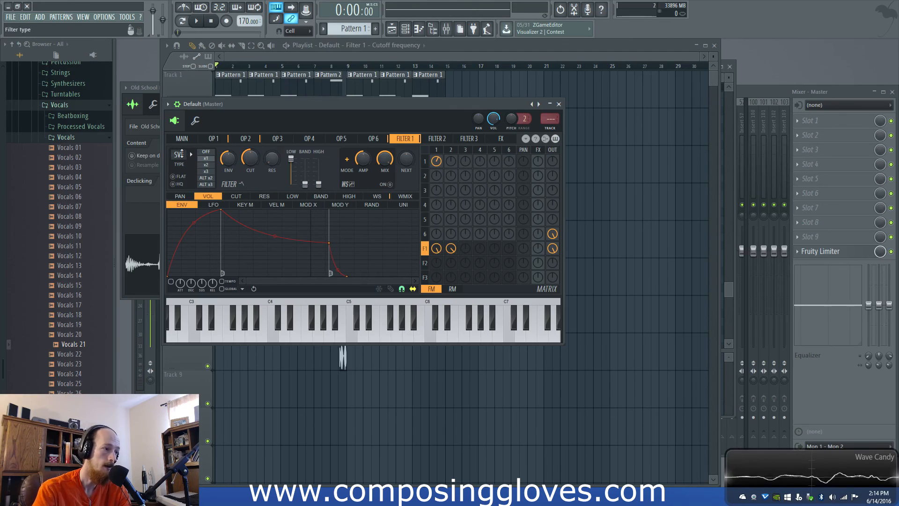
{"action": "left_click", "coordinate": [339, 51]}
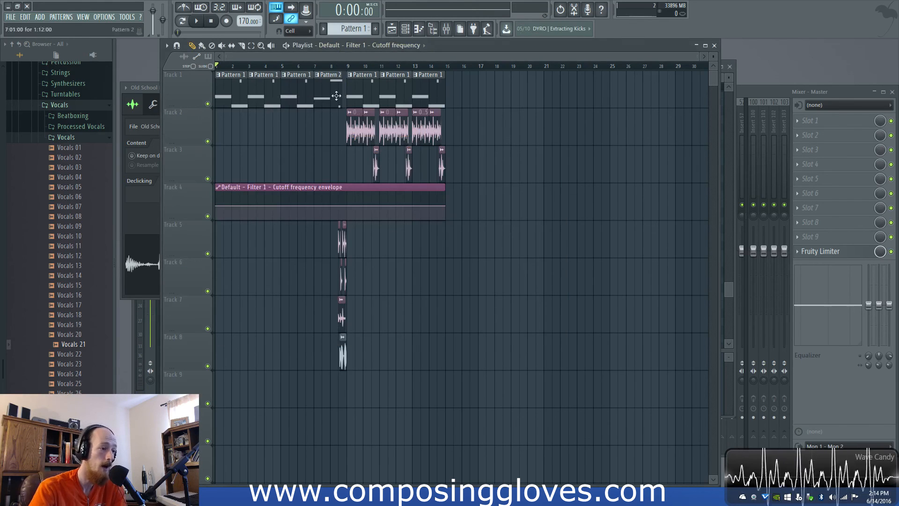
{"action": "left_click_drag", "start_coordinate": [346, 211], "coordinate": [339, 188]}
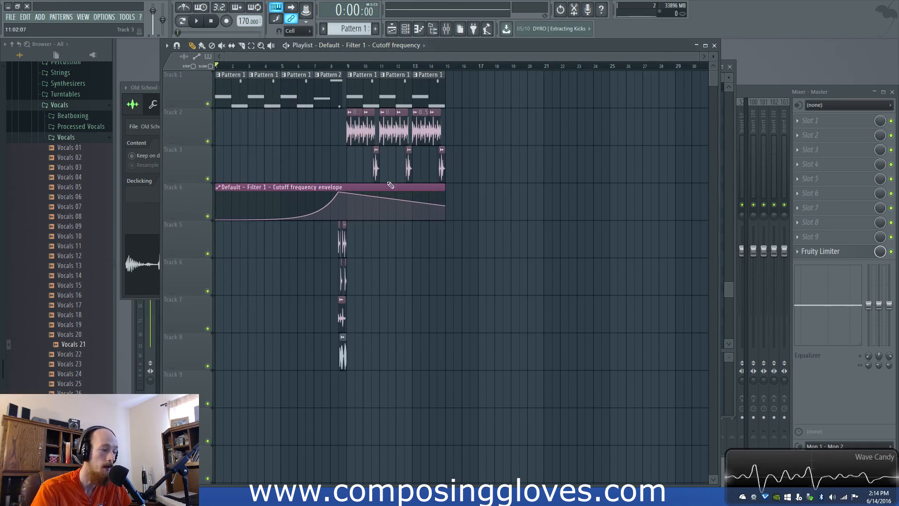
{"action": "left_click_drag", "start_coordinate": [448, 213], "coordinate": [447, 181]}
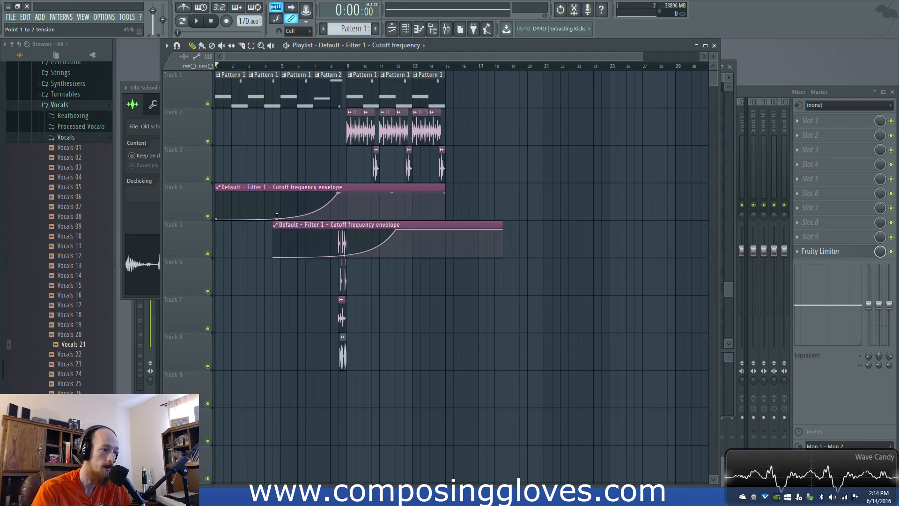
- Return to the unsorted channels, turn on Filter 1's waveshaper in the new Sytrus channel, and play the arrangement
{"action": "key", "text": "F6"}
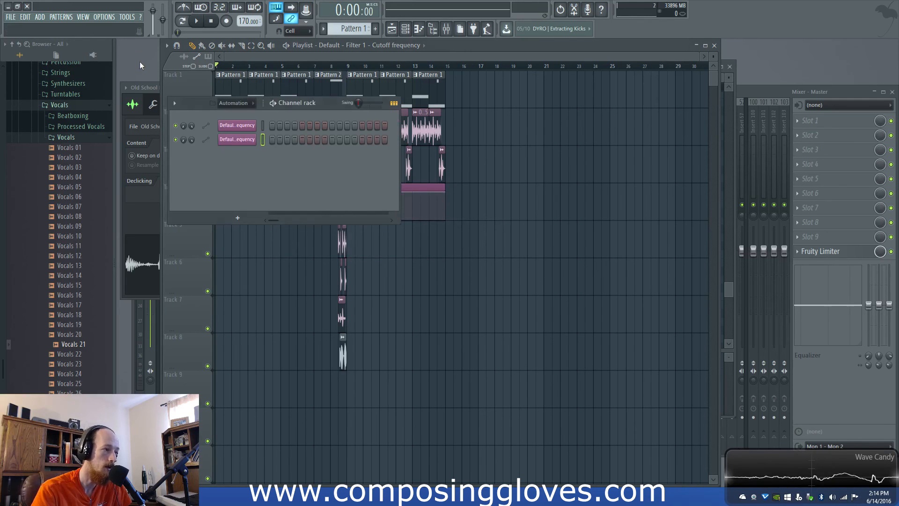
{"action": "left_click", "coordinate": [234, 103]}
{"action": "left_click", "coordinate": [237, 141]}
{"action": "left_click", "coordinate": [241, 140]}
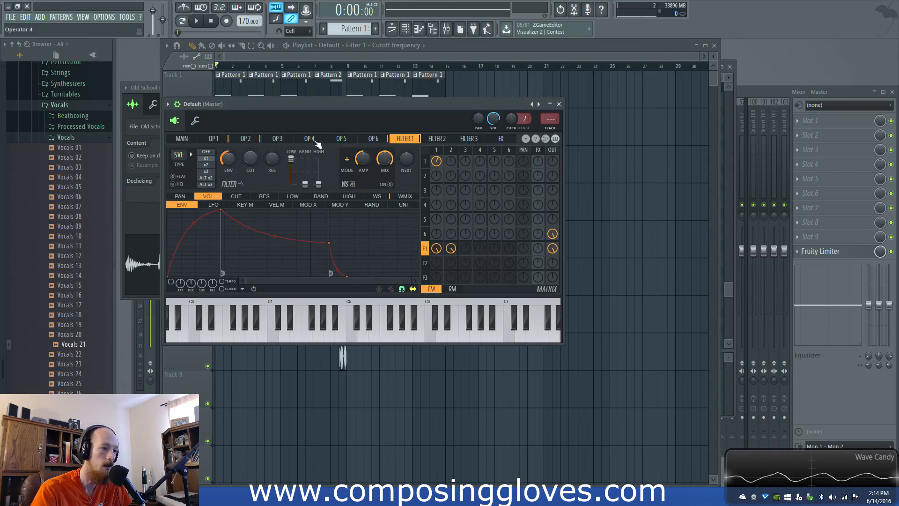
{"action": "left_click_drag", "start_coordinate": [365, 104], "coordinate": [369, 99]}
{"action": "left_click", "coordinate": [395, 180]}
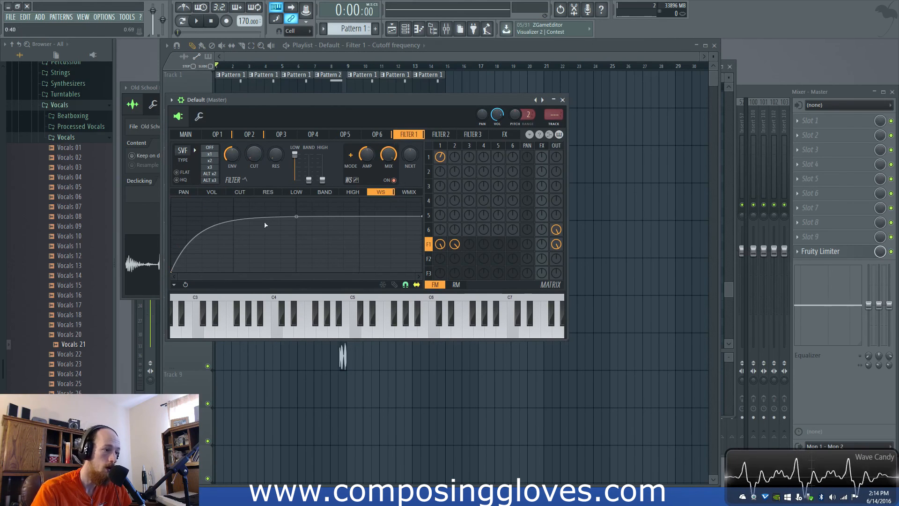
{"action": "key", "text": "space"}
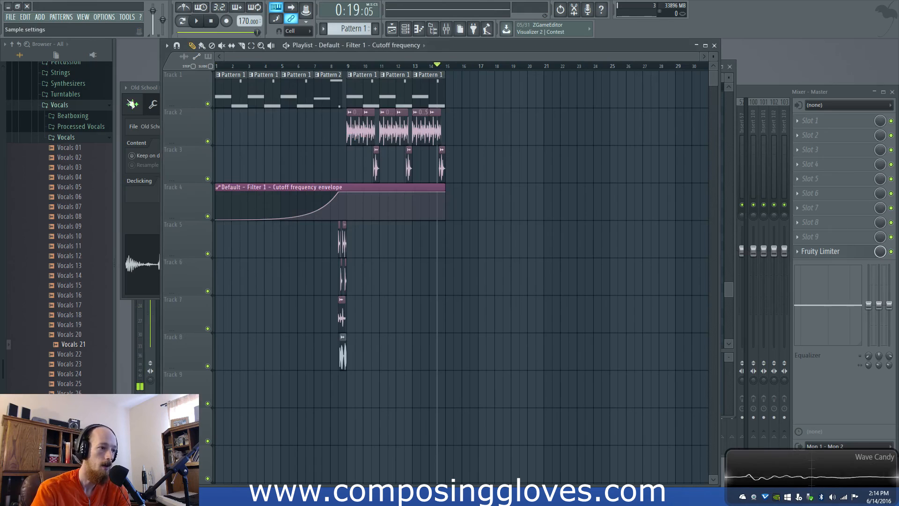
- Reopen the second Default channel and shape the start of Filter 1's waveshaper curve into a steep peak, a deep dip and another peak
{"action": "key", "text": "F6"}
{"action": "left_click", "coordinate": [239, 139]}
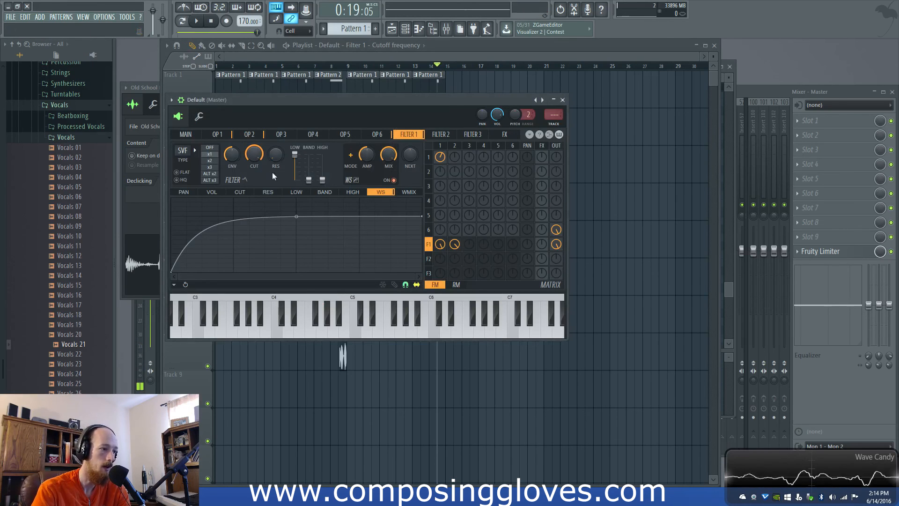
{"action": "right_click", "coordinate": [187, 211]}
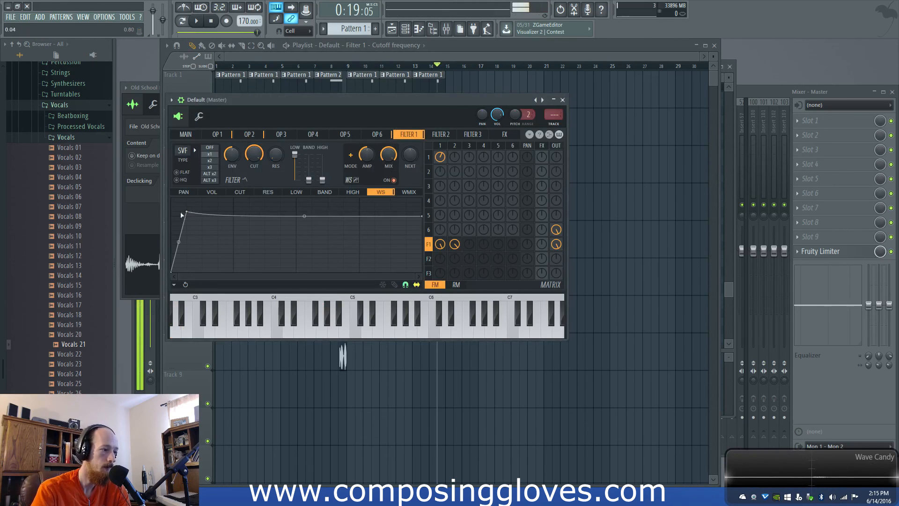
{"action": "left_click_drag", "start_coordinate": [180, 243], "coordinate": [178, 213]}
{"action": "right_click", "coordinate": [235, 245]}
{"action": "left_click_drag", "start_coordinate": [235, 244], "coordinate": [202, 262]}
{"action": "right_click", "coordinate": [234, 207]}
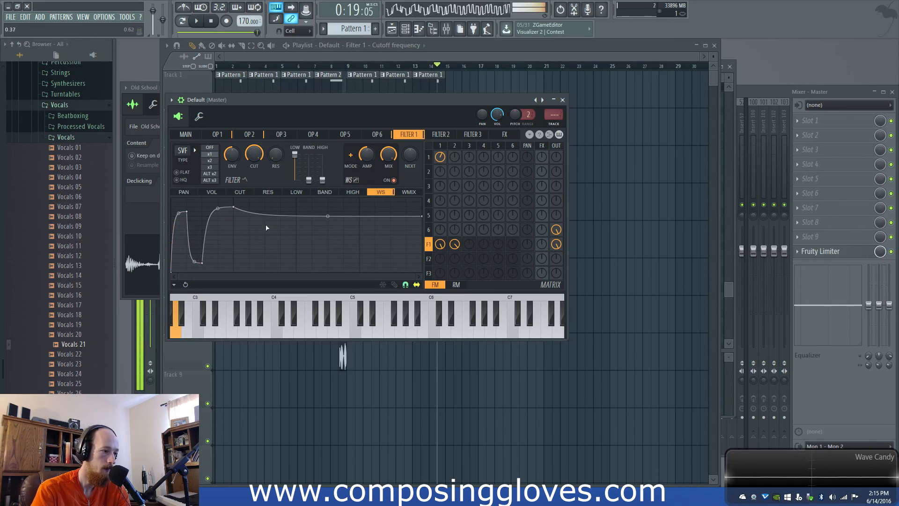
- Extend the waveshaper curve with a second full-depth dip, a rounded high plateau and a shallow dip in its middle part
{"action": "right_click", "coordinate": [329, 225]}
{"action": "left_click_drag", "start_coordinate": [329, 225], "coordinate": [343, 230]}
{"action": "right_click", "coordinate": [297, 207]}
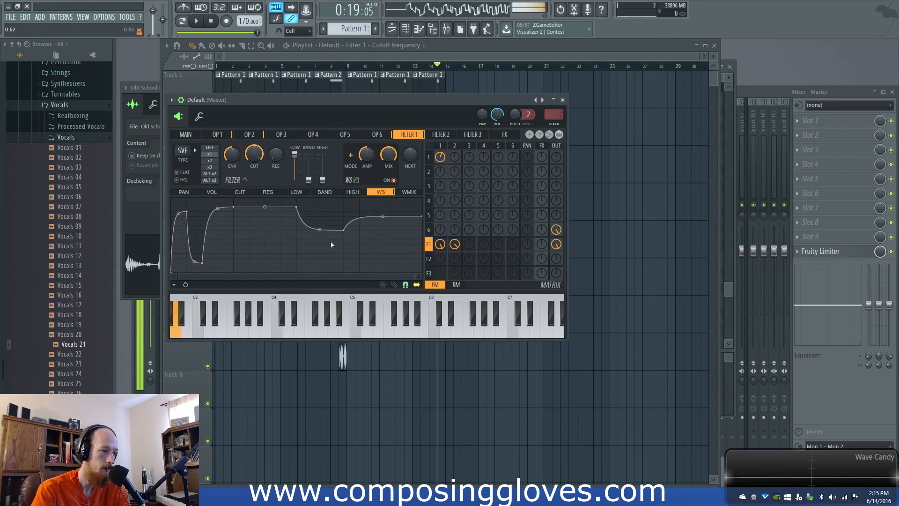
{"action": "right_click", "coordinate": [264, 264]}
{"action": "left_click_drag", "start_coordinate": [264, 264], "coordinate": [255, 272]}
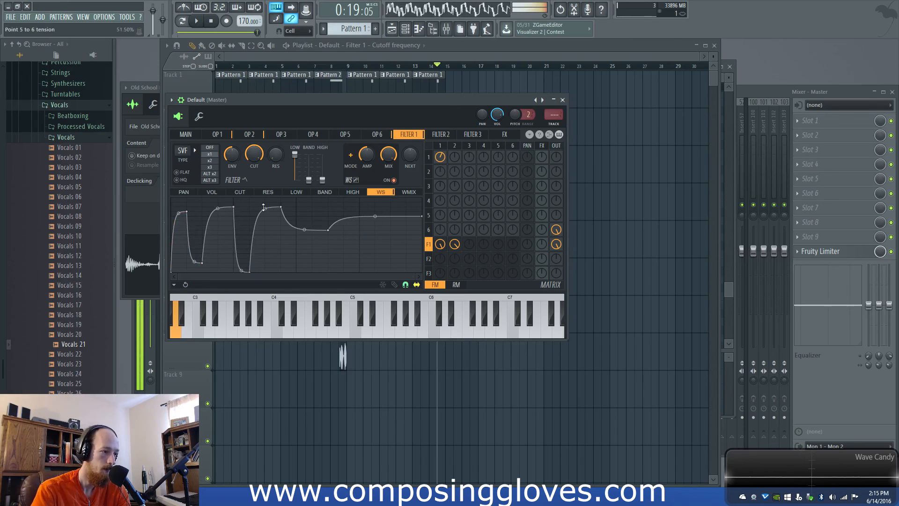
{"action": "left_click_drag", "start_coordinate": [265, 209], "coordinate": [265, 207]}
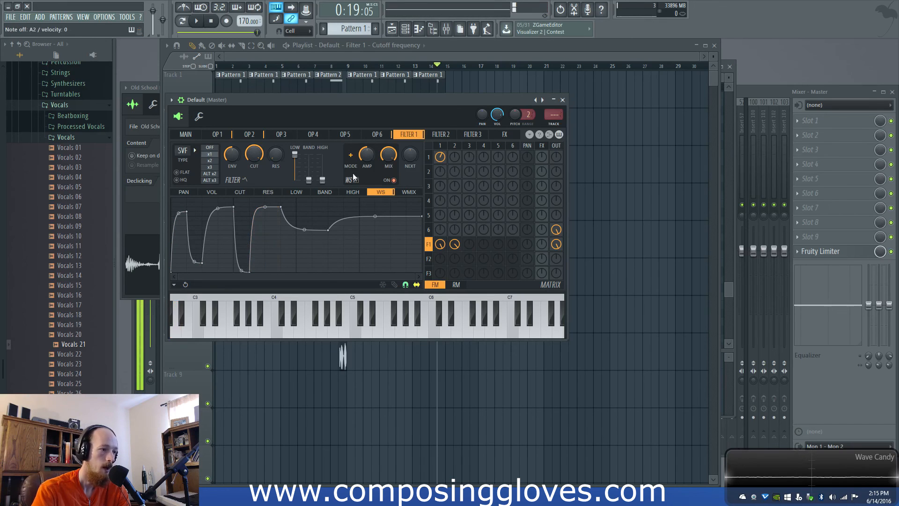
- Switch Filter 1's waveshaper to bipolar mode and reshape the negative end with a low starting point and a narrow spike
{"action": "left_click", "coordinate": [355, 158]}
{"action": "right_click", "coordinate": [198, 247]}
{"action": "left_click_drag", "start_coordinate": [199, 248], "coordinate": [187, 262]}
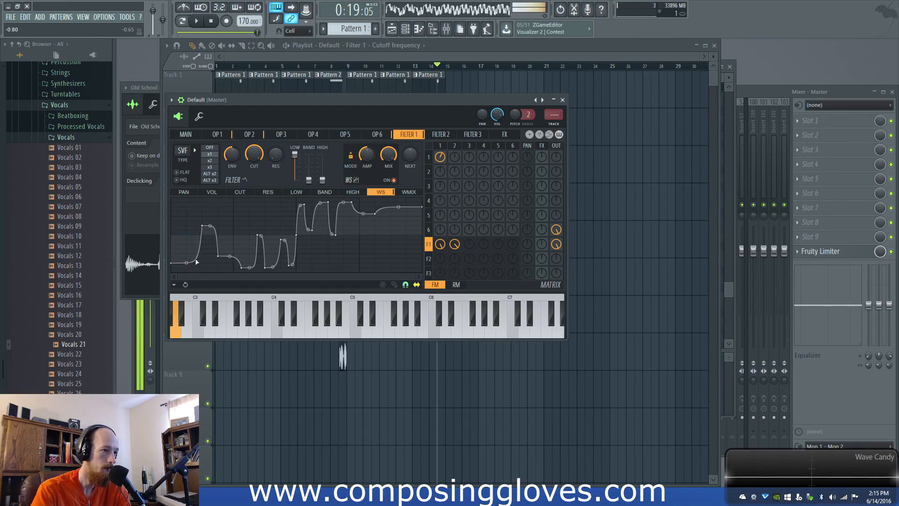
{"action": "left_click_drag", "start_coordinate": [209, 226], "coordinate": [210, 255]}
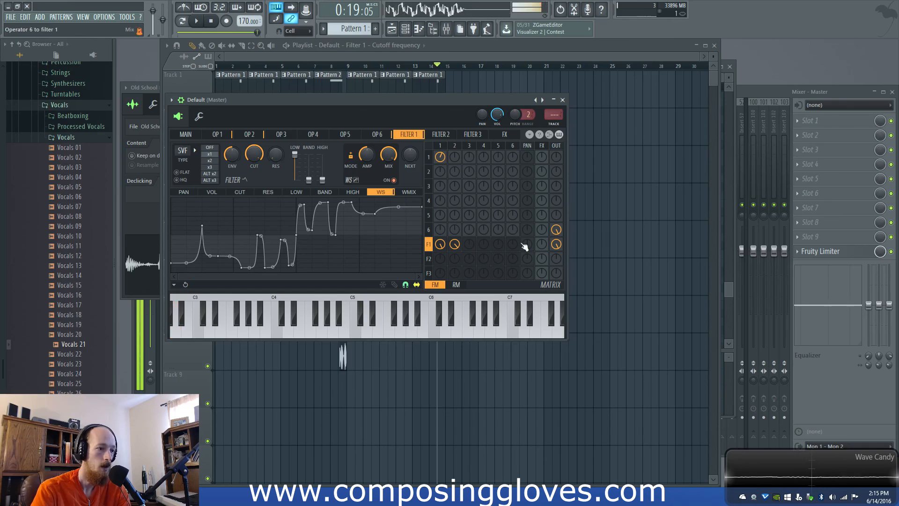
- Lower the unison panning, volume and pitch settings, with unison pitch at about 37%
{"action": "left_click_drag", "start_coordinate": [429, 245], "coordinate": [430, 157]}
{"action": "left_click", "coordinate": [186, 134]}
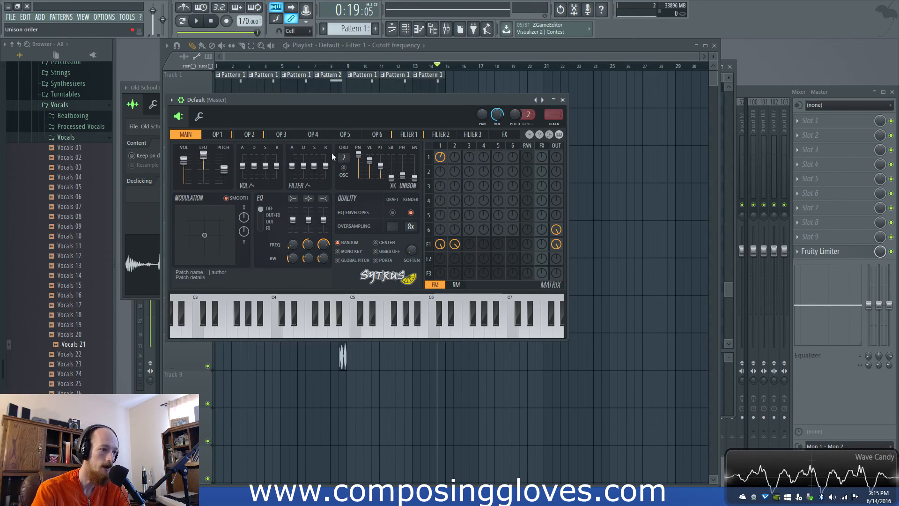
{"action": "mouse_move", "coordinate": [365, 162]}
{"action": "left_mouse_down"}
{"action": "mouse_move", "coordinate": [365, 177]}
{"action": "mouse_move", "coordinate": [370, 171]}
{"action": "left_mouse_up"}
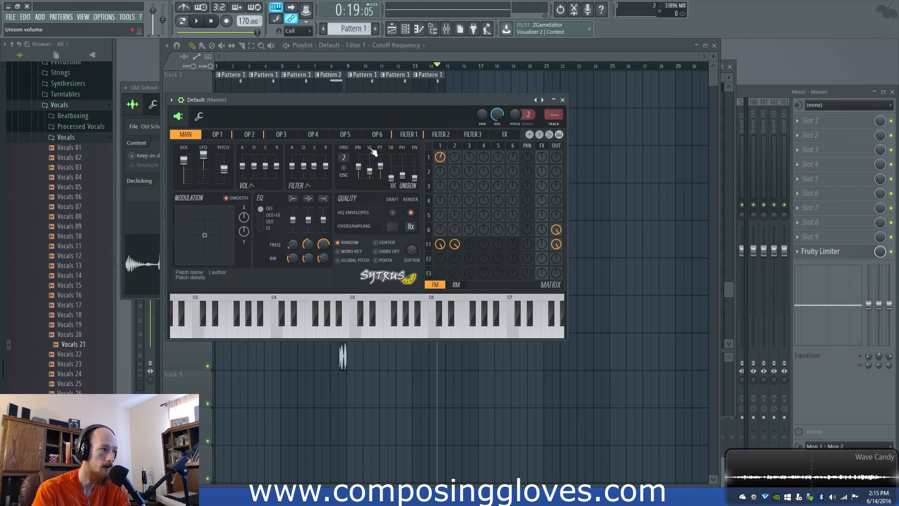
{"action": "left_click_drag", "start_coordinate": [392, 178], "coordinate": [391, 178]}
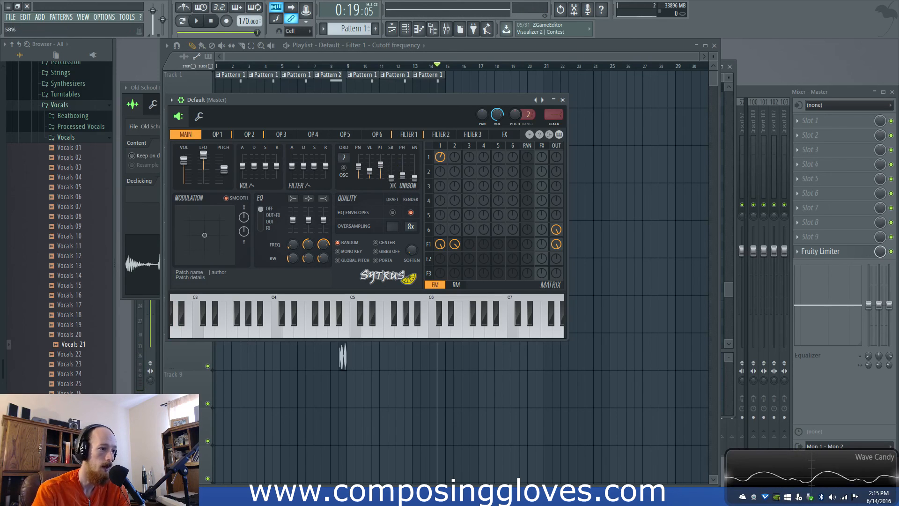
{"action": "mouse_move", "coordinate": [370, 172]}
{"action": "left_mouse_down"}
{"action": "mouse_move", "coordinate": [381, 169]}
{"action": "mouse_move", "coordinate": [360, 172]}
{"action": "mouse_move", "coordinate": [363, 164]}
{"action": "mouse_move", "coordinate": [377, 182]}
{"action": "mouse_move", "coordinate": [377, 163]}
{"action": "left_mouse_up"}
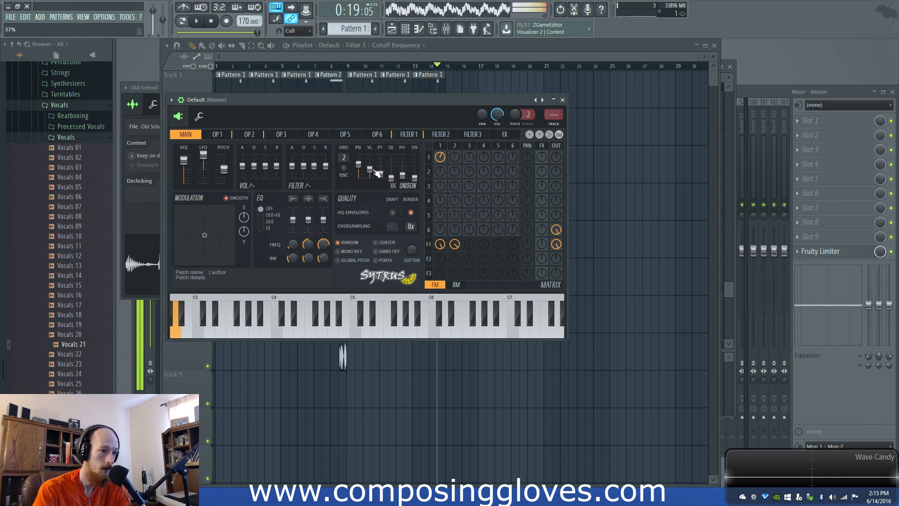
- Raise operator 1's self-modulation and modulate operator 1 with operator 5 at about 12%
{"action": "left_click_drag", "start_coordinate": [440, 157], "coordinate": [498, 155]}
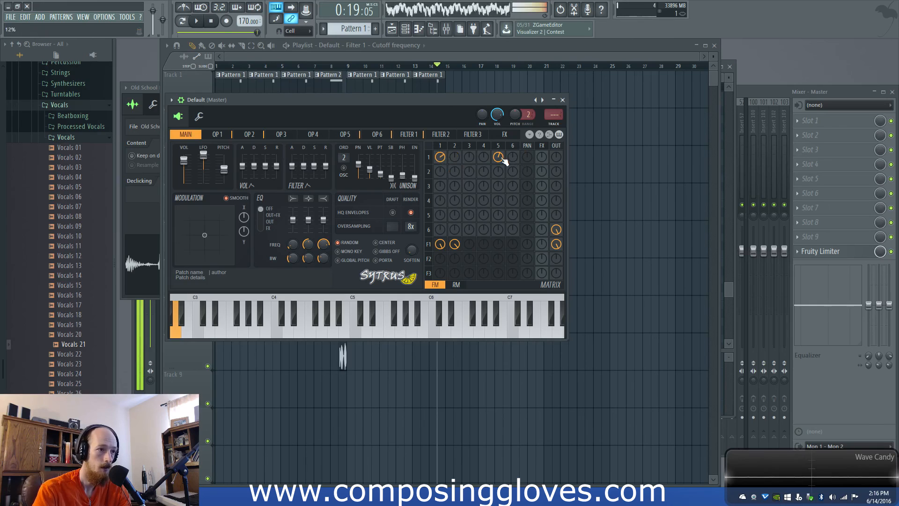
{"action": "left_click", "coordinate": [345, 135]}
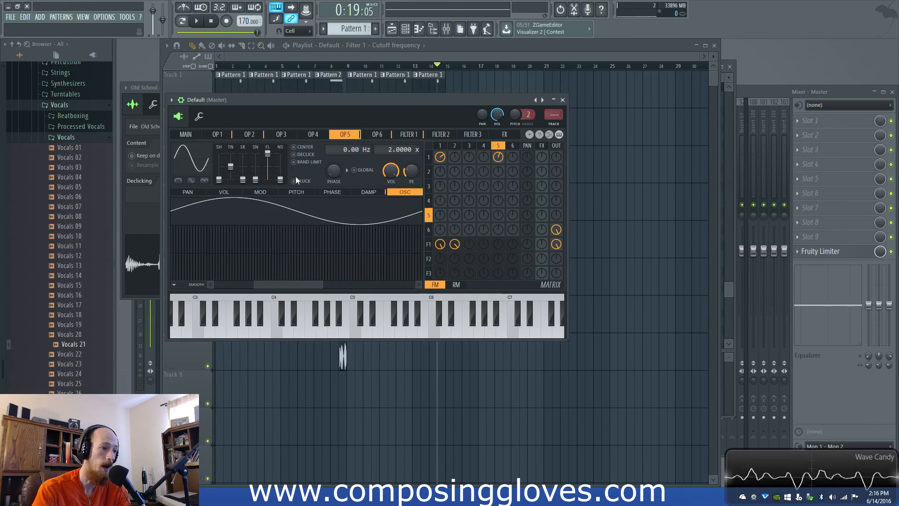
{"action": "left_click", "coordinate": [218, 135]}
{"action": "left_click", "coordinate": [345, 134]}
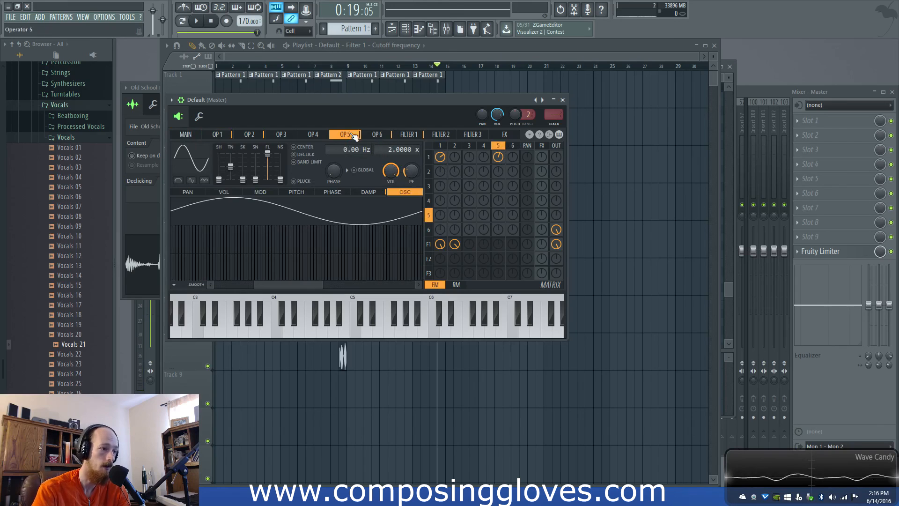
{"action": "mouse_move", "coordinate": [219, 179]}
{"action": "left_mouse_down"}
{"action": "mouse_move", "coordinate": [219, 164]}
{"action": "mouse_move", "coordinate": [219, 180]}
{"action": "left_mouse_up"}
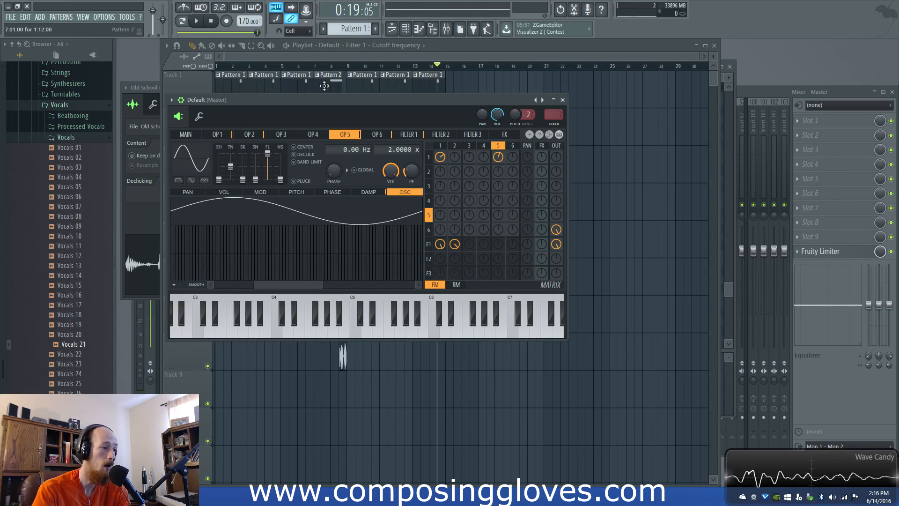
- Play the arrangement from the start, then reopen the Sytrus channel and set operator 5's frequency ratio to 3.0000
{"action": "left_click", "coordinate": [326, 58]}
{"action": "left_click_drag", "start_coordinate": [349, 66], "coordinate": [120, 58]}
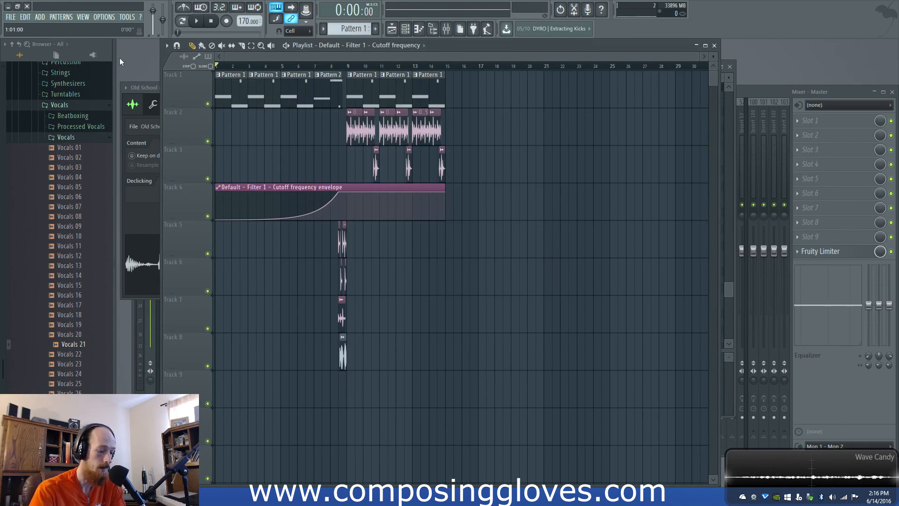
{"action": "key", "text": "space"}
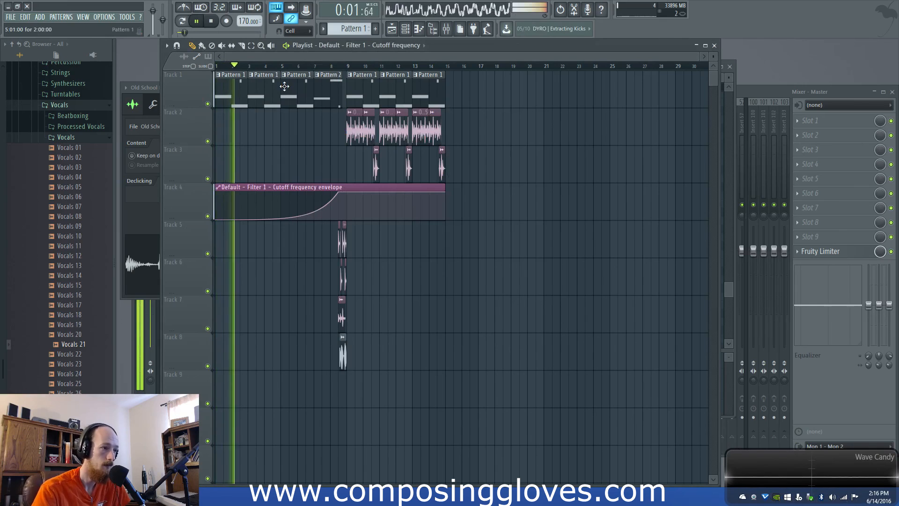
{"action": "key", "text": "space"}
{"action": "key", "text": "F6"}
{"action": "left_click", "coordinate": [238, 139]}
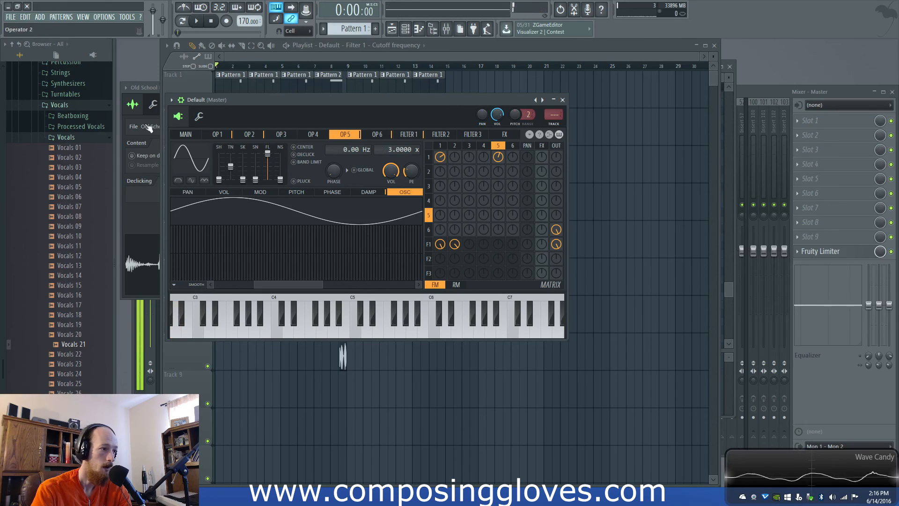
- Set operator 2's frequency offset to 0.00 Hz and its ratio to 2.2200
{"action": "left_click", "coordinate": [246, 134]}
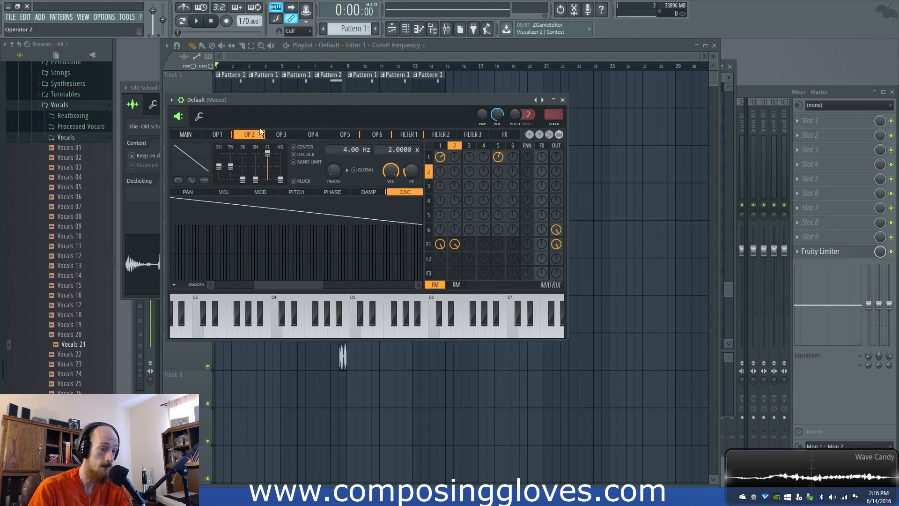
{"action": "left_click_drag", "start_coordinate": [342, 151], "coordinate": [342, 146]}
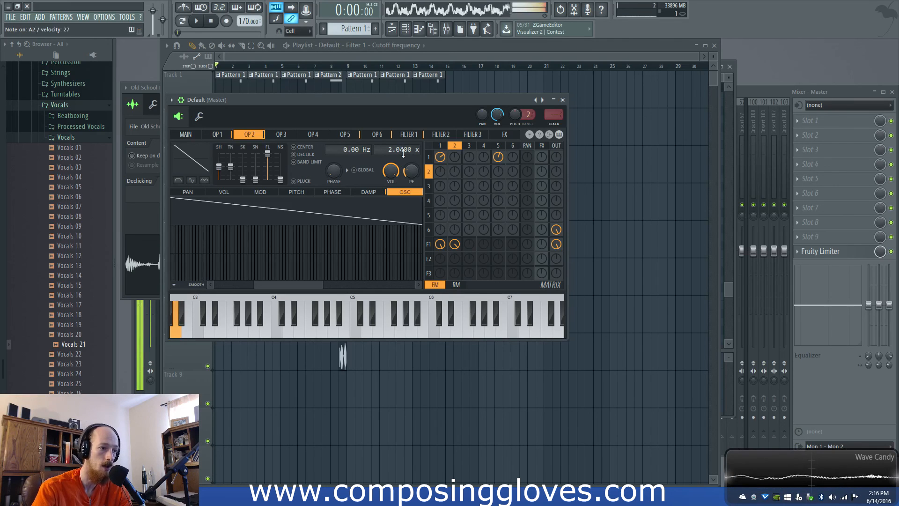
{"action": "left_click_drag", "start_coordinate": [404, 151], "coordinate": [403, 155]}
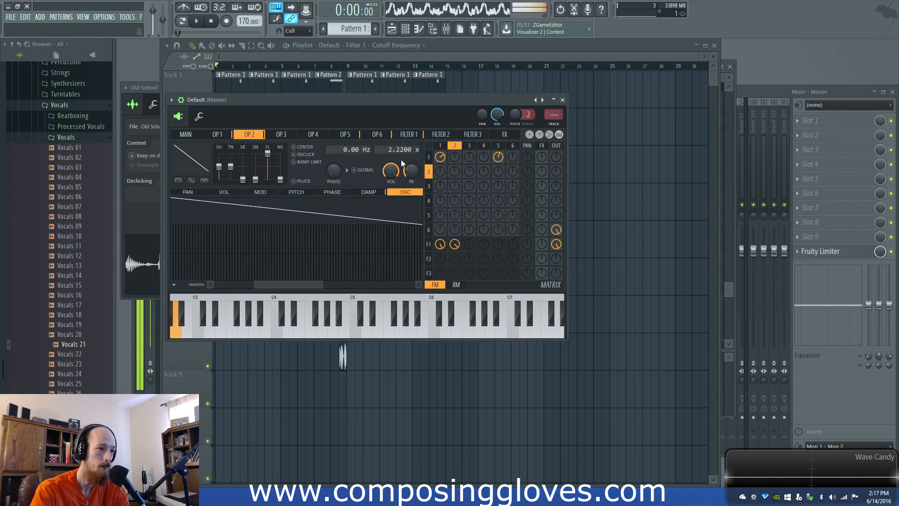
- Play the arrangement from the start and replay the build-up around bars 6 to 8 to hear the patch
{"action": "left_click", "coordinate": [342, 66]}
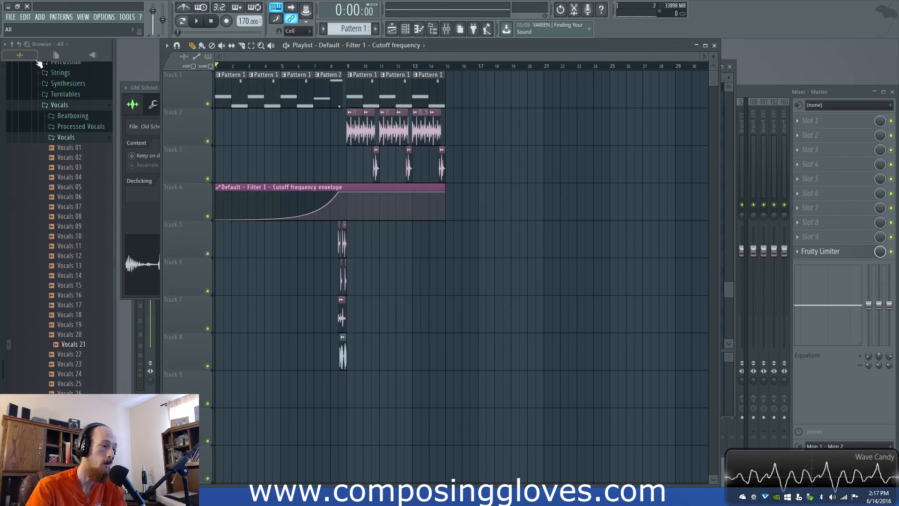
{"action": "key", "text": "space"}
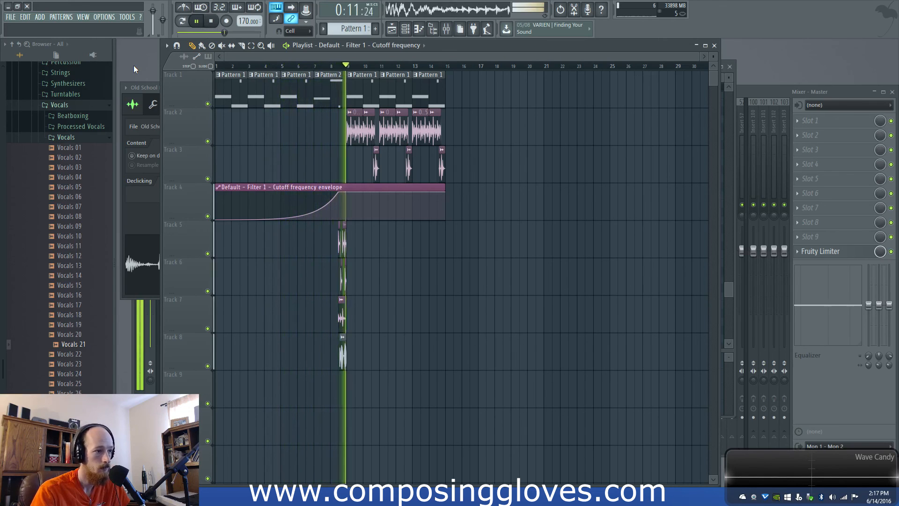
{"action": "key", "text": "space"}
{"action": "left_click", "coordinate": [324, 67]}
{"action": "key", "text": "space"}
{"action": "key", "text": "space"}
{"action": "left_click", "coordinate": [308, 67]}
{"action": "key", "text": "space"}
{"action": "key", "text": "space"}
{"action": "left_click", "coordinate": [320, 67]}
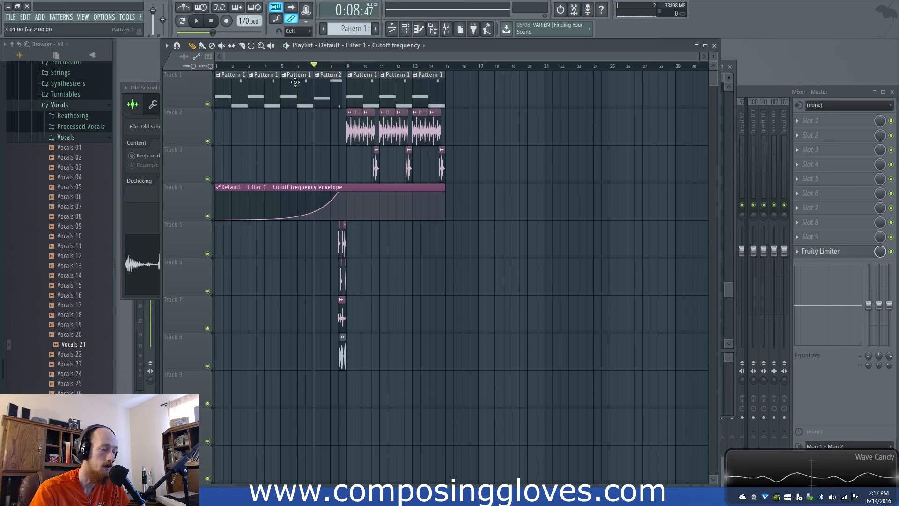
{"action": "key", "text": "space"}
{"action": "key", "text": "space"}
- Reopen the Sytrus channel and readjust operator 2's frequency ratio while the arrangement plays
{"action": "key", "text": "F6"}
{"action": "left_click", "coordinate": [238, 127]}
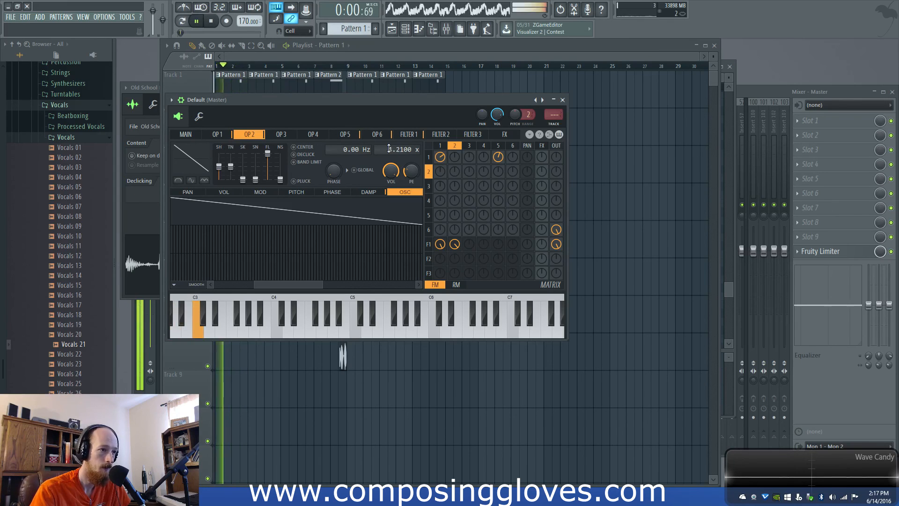
{"action": "key", "text": "space"}
- Modulate operator 2 with operator 3 at about 5%, with operator 3 at a 20.0000 ratio
{"action": "left_click", "coordinate": [471, 146]}
{"action": "left_click", "coordinate": [429, 173]}
{"action": "key", "text": "space"}
{"action": "left_click_drag", "start_coordinate": [452, 176], "coordinate": [470, 176]}
{"action": "key", "text": "space"}
{"action": "left_click", "coordinate": [470, 146]}
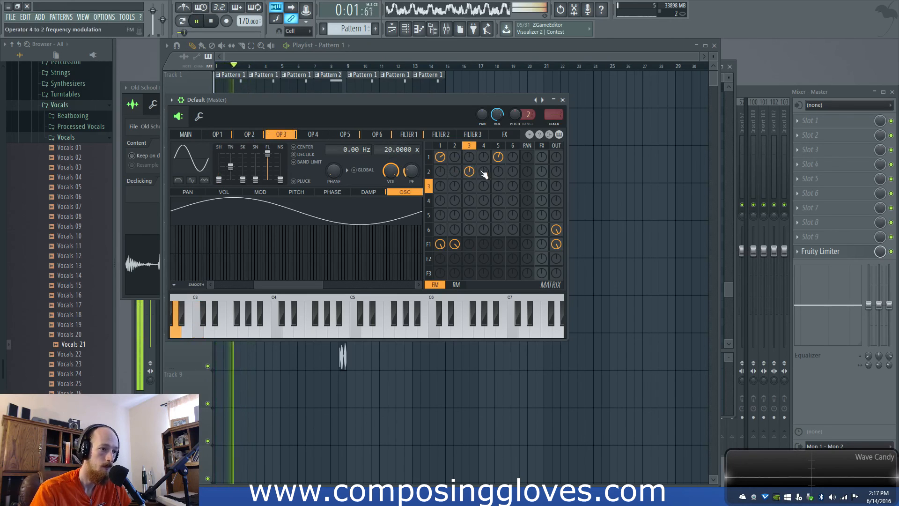
{"action": "mouse_move", "coordinate": [469, 171]}
{"action": "left_mouse_down"}
{"action": "mouse_move", "coordinate": [469, 179]}
{"action": "mouse_move", "coordinate": [469, 171]}
{"action": "left_mouse_up"}
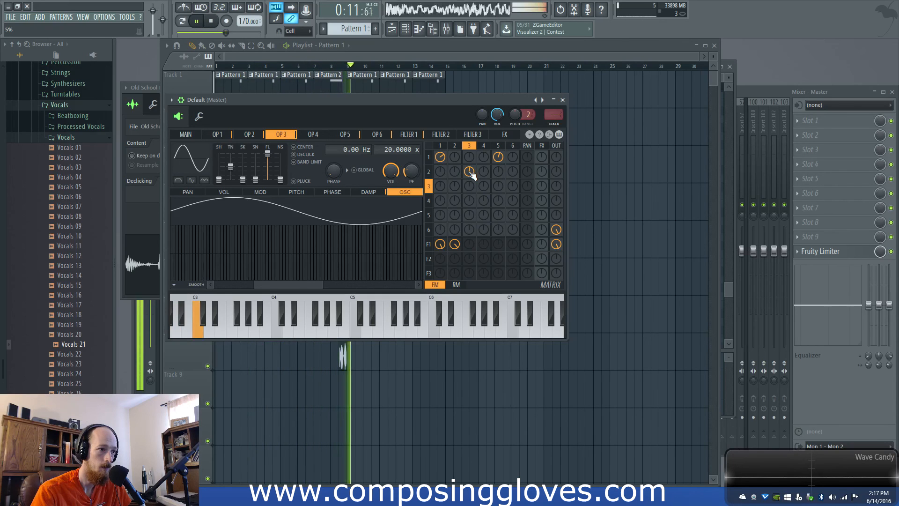
- Replace the Pattern 2 clip at bar 7 on Track 1 with Pattern 1 and play from around bar 9
{"action": "left_click", "coordinate": [348, 72]}
{"action": "key", "text": "space"}
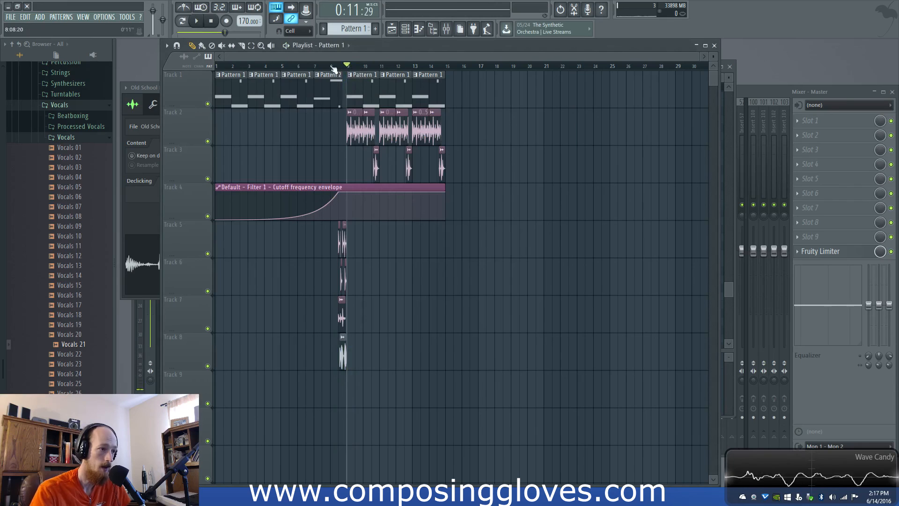
{"action": "right_click", "coordinate": [333, 104]}
{"action": "left_click_drag", "start_coordinate": [305, 97], "coordinate": [334, 97]}
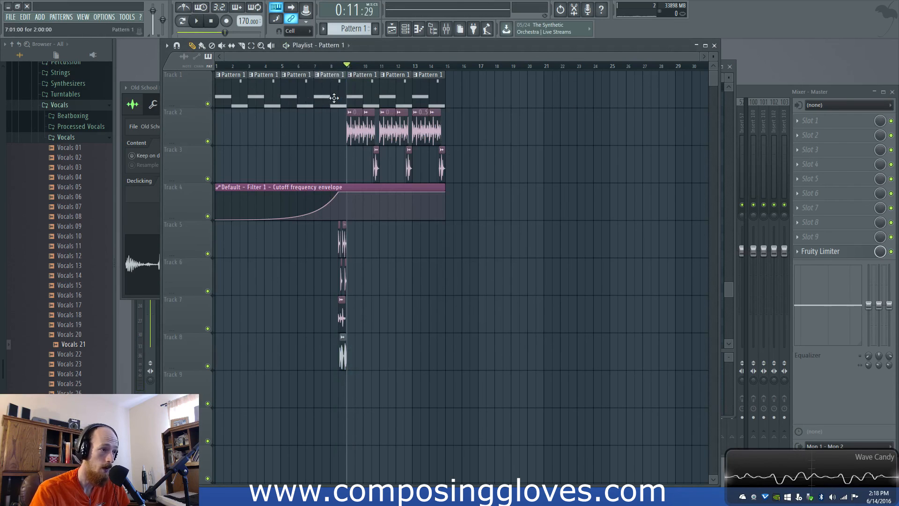
{"action": "key", "text": "space"}
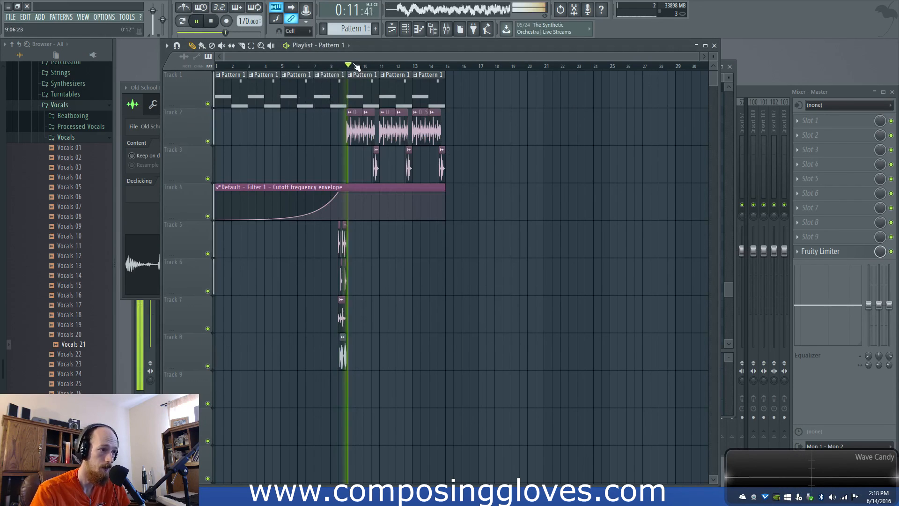
{"action": "key", "text": "space"}
- Reopen the Sytrus channel, check the oscillator settings of operators 2 and 1, and play the arrangement briefly
{"action": "key", "text": "F6"}
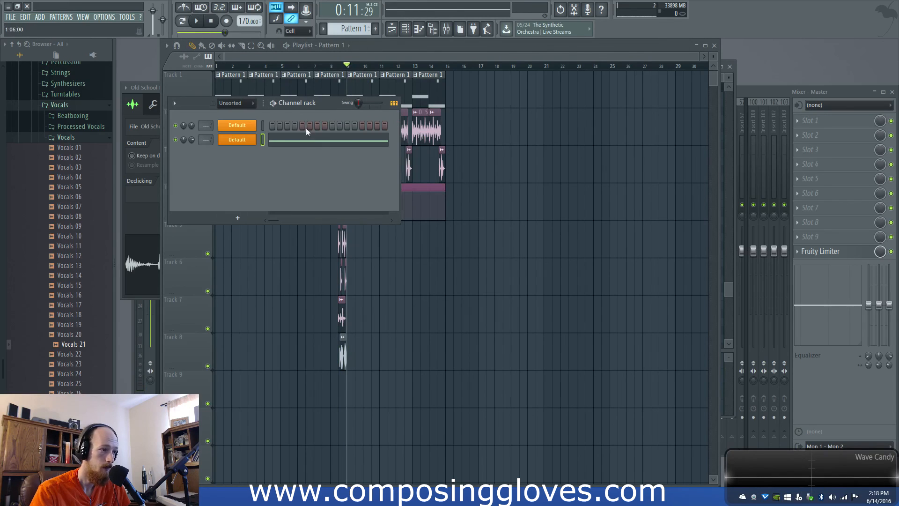
{"action": "left_click", "coordinate": [237, 140]}
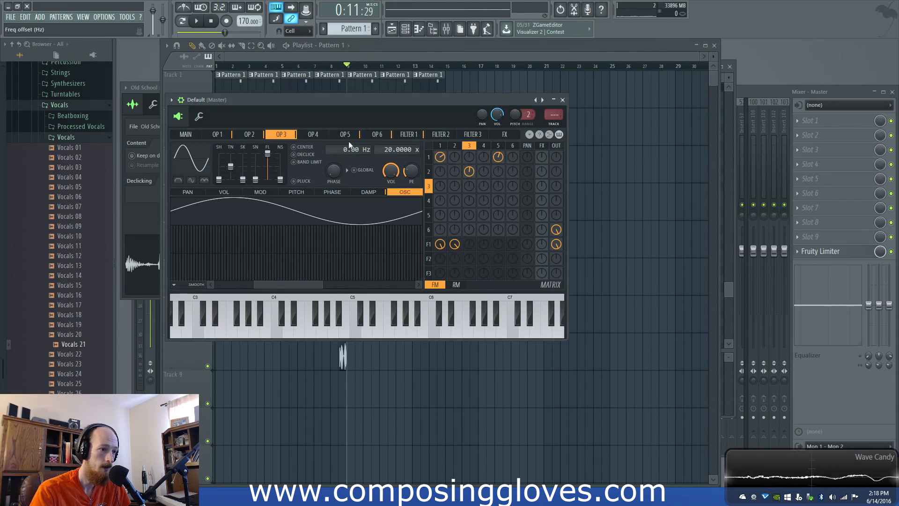
{"action": "left_click", "coordinate": [263, 134]}
{"action": "left_click", "coordinate": [229, 133]}
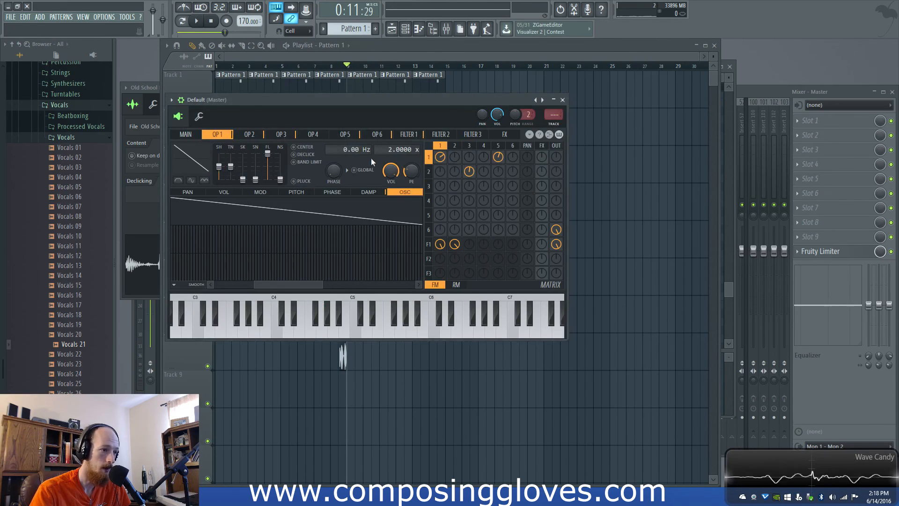
{"action": "key", "text": "space"}
{"action": "key", "text": "space"}
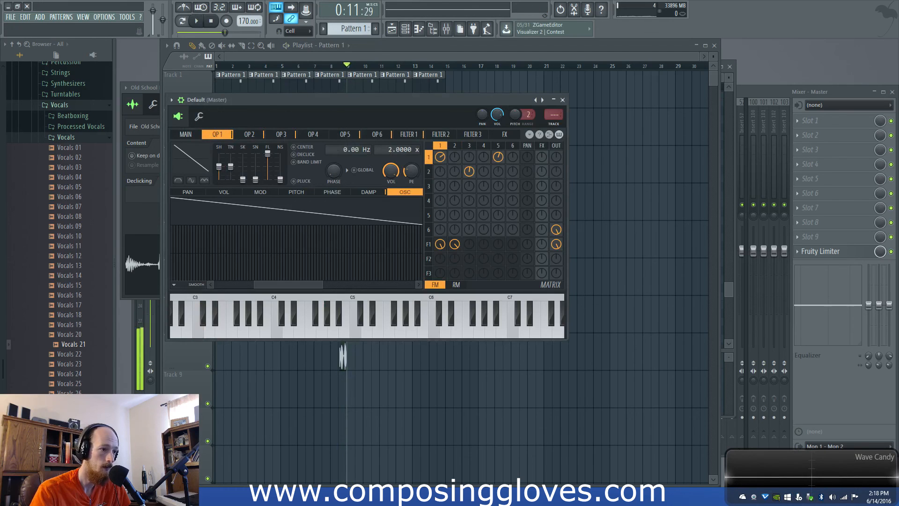
- Audition the C3 note in Pattern 1's piano roll, and set Sytrus Filter 1's waveshaper mix to about 89% during playback
{"action": "double_click", "coordinate": [360, 87]}
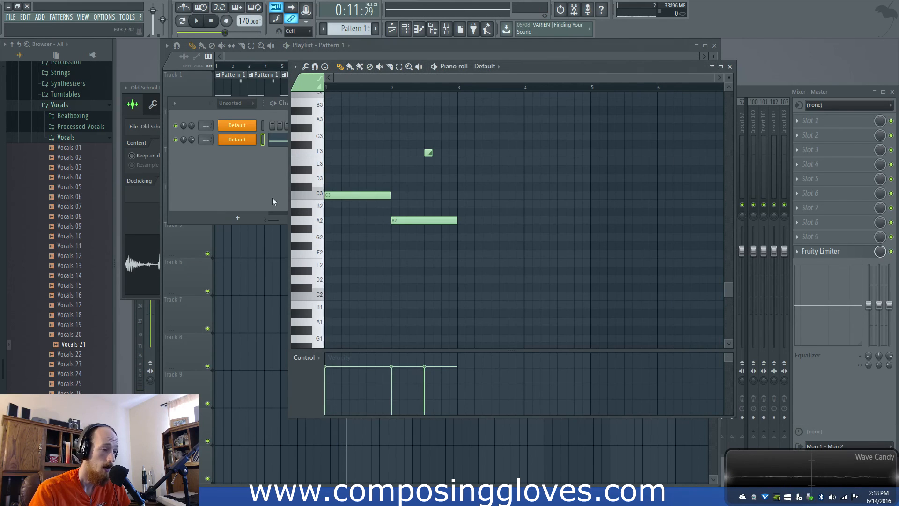
{"action": "mouse_move", "coordinate": [347, 195]}
{"action": "left_mouse_down"}
{"action": "mouse_move", "coordinate": [346, 101]}
{"action": "mouse_move", "coordinate": [342, 295]}
{"action": "mouse_move", "coordinate": [336, 191]}
{"action": "left_mouse_up"}
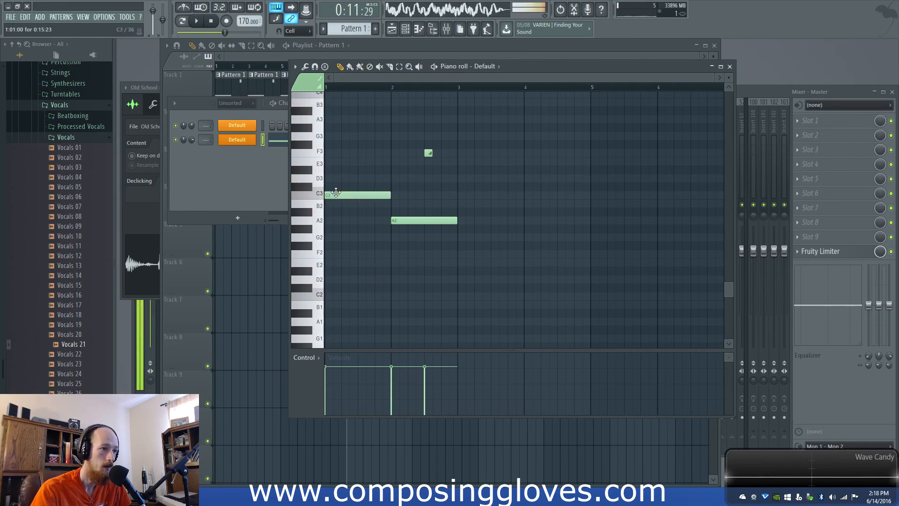
{"action": "left_click", "coordinate": [251, 140]}
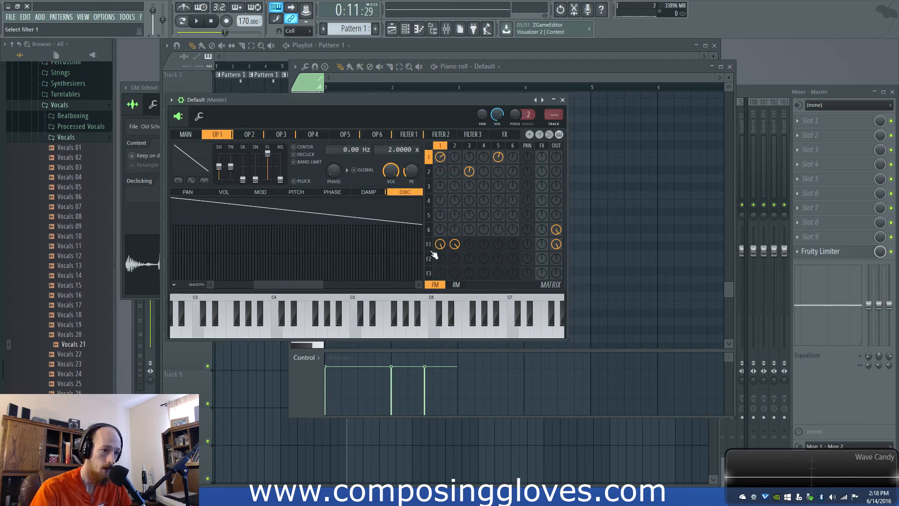
{"action": "left_click", "coordinate": [429, 246]}
{"action": "key", "text": "space"}
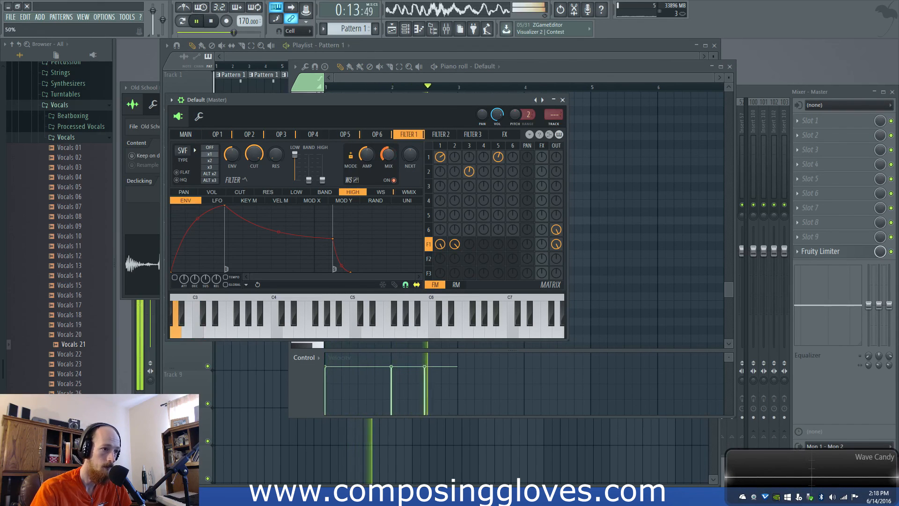
{"action": "key", "text": "space"}
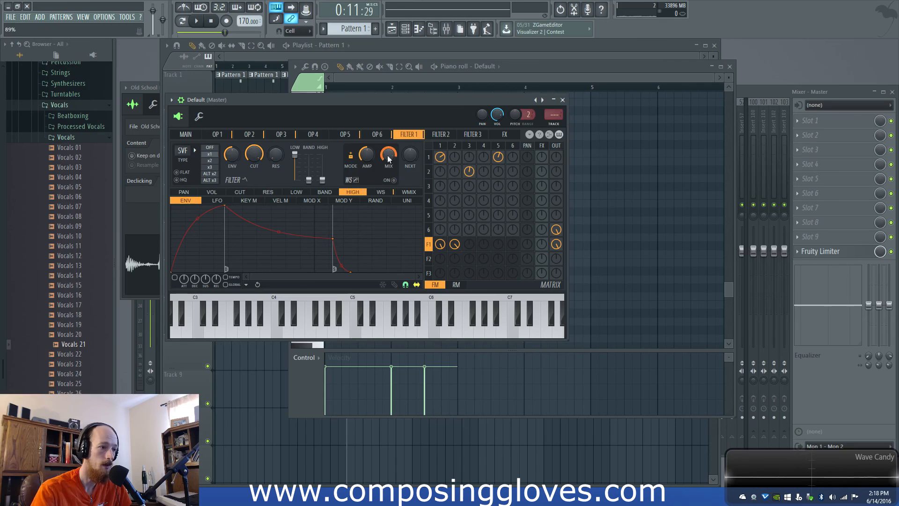
- Play the arrangement from bar 9 in the playlist to hear the changed waveshaper mix, and stop playback
{"action": "left_click", "coordinate": [300, 55]}
{"action": "key", "text": "space"}
{"action": "key", "text": "space"}
{"action": "key", "text": "space"}
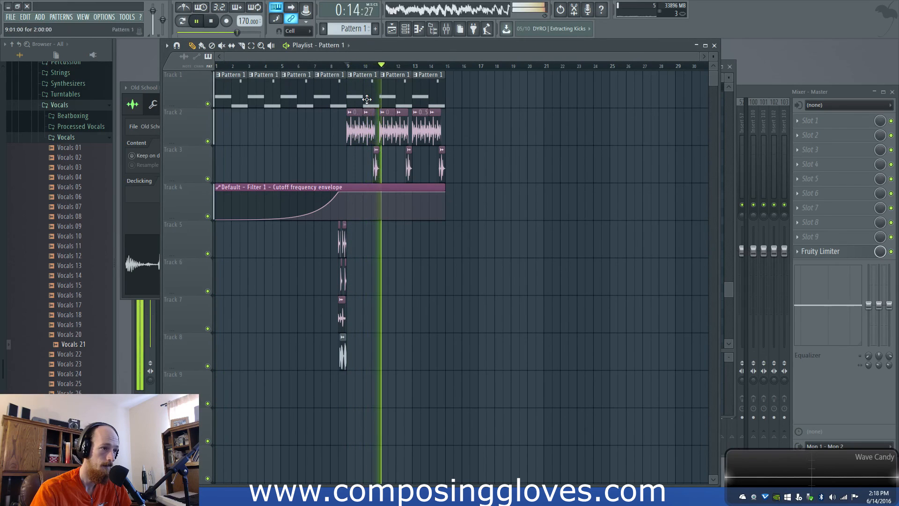
{"action": "key", "text": "space"}
- Reopen the Sytrus channel, set operator 2's frequency ratio to 2.1000, and play the arrangement from bar 9
{"action": "key", "text": "F6"}
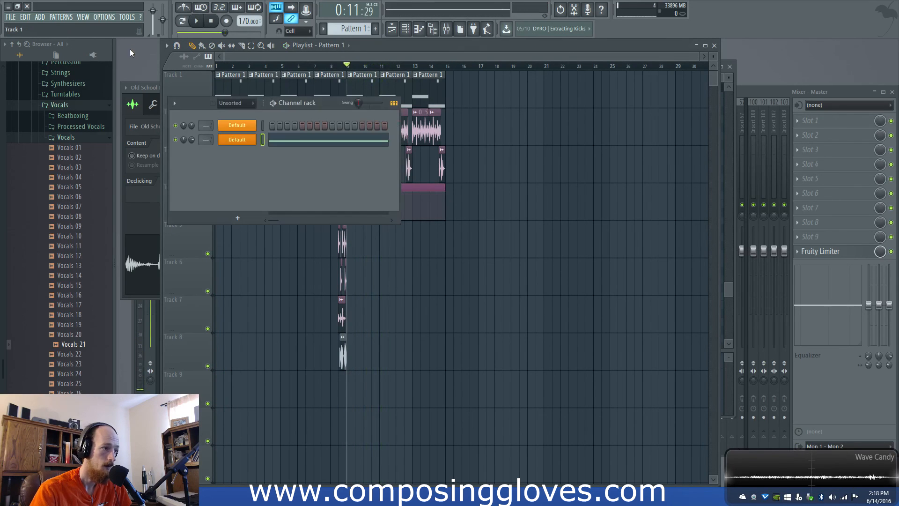
{"action": "left_click", "coordinate": [251, 139]}
{"action": "left_click", "coordinate": [435, 149]}
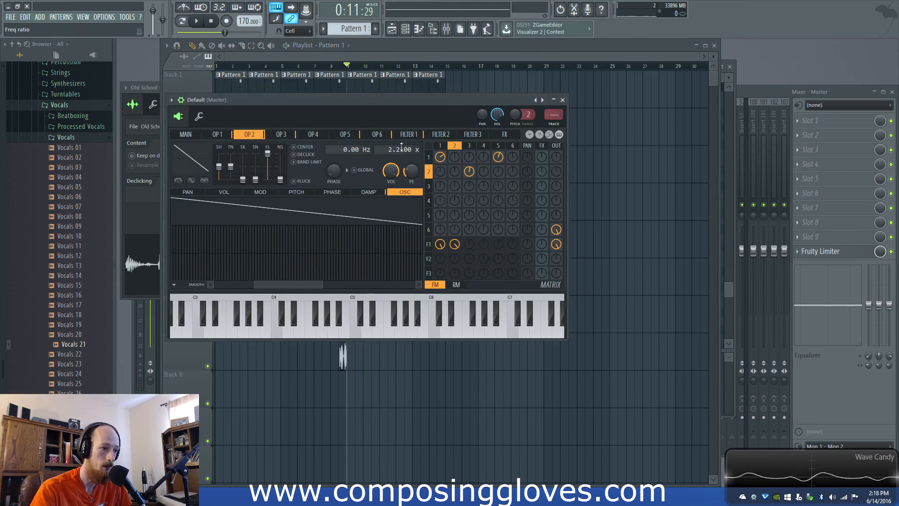
{"action": "key", "text": "space"}
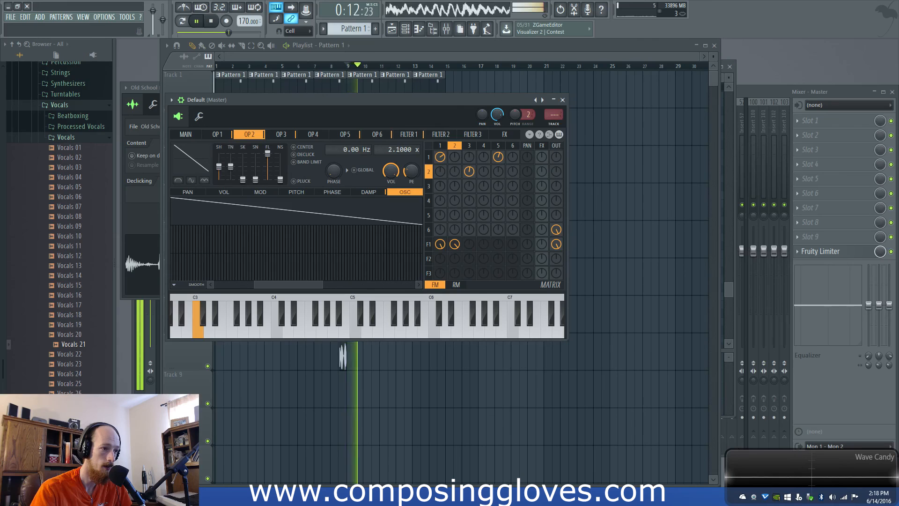
{"action": "key", "text": "space"}
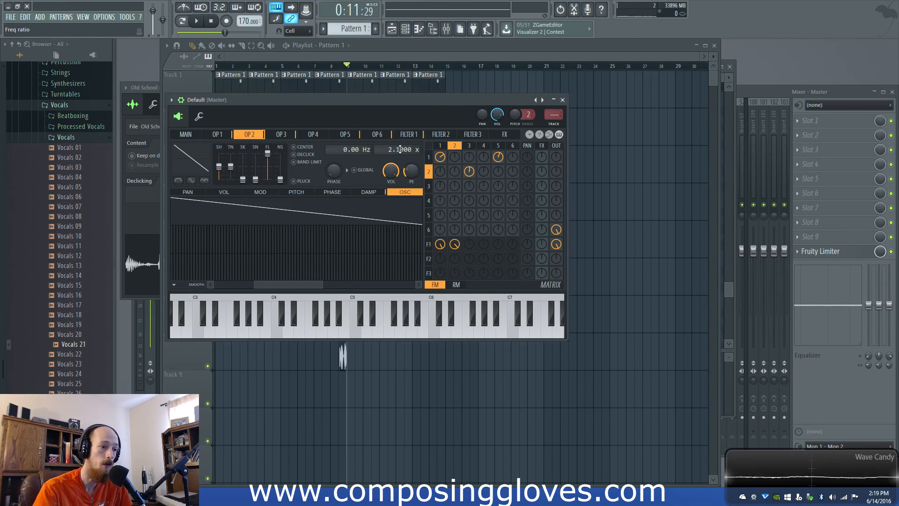
{"action": "left_click", "coordinate": [281, 56]}
{"action": "key", "text": "space"}
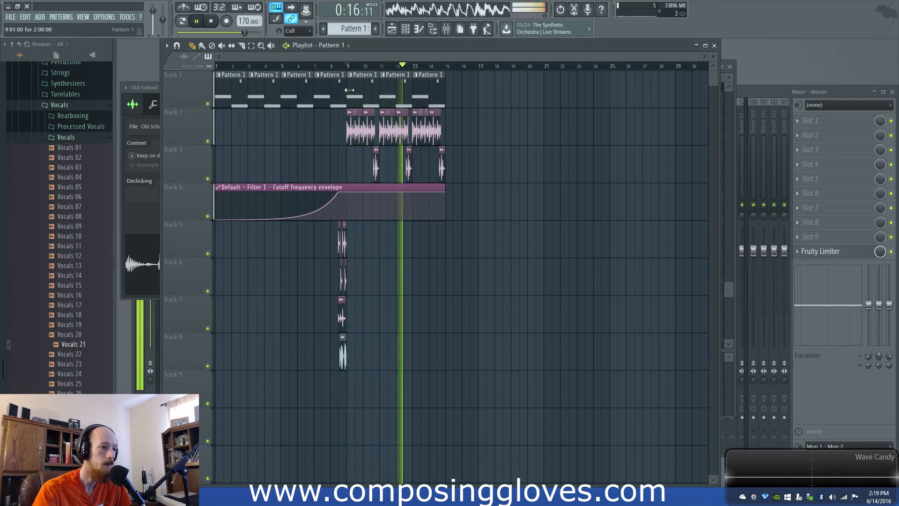
{"action": "key", "text": "space"}
- Reopen the Sytrus channel and readjust operator 6's output level in the matrix while the arrangement plays
{"action": "key", "text": "F6"}
{"action": "left_click", "coordinate": [239, 142]}
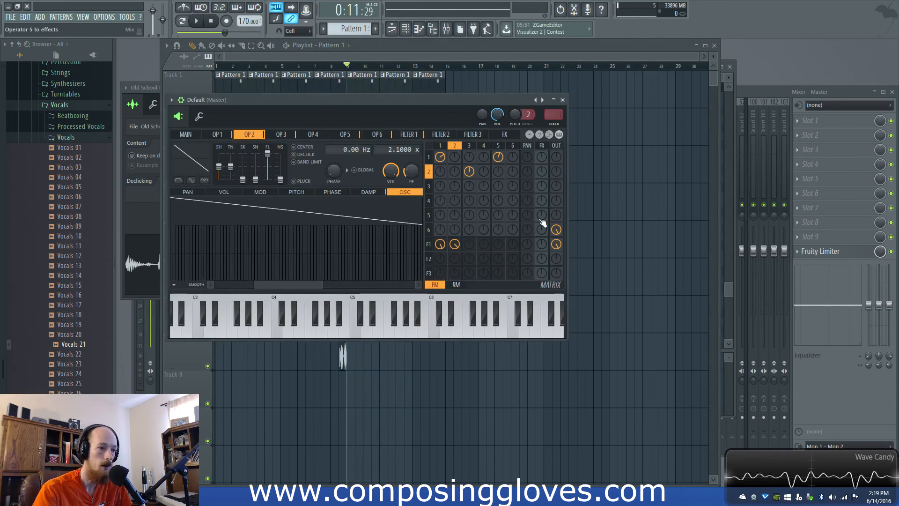
{"action": "key", "text": "space"}
{"action": "left_click_drag", "start_coordinate": [556, 229], "coordinate": [556, 238]}
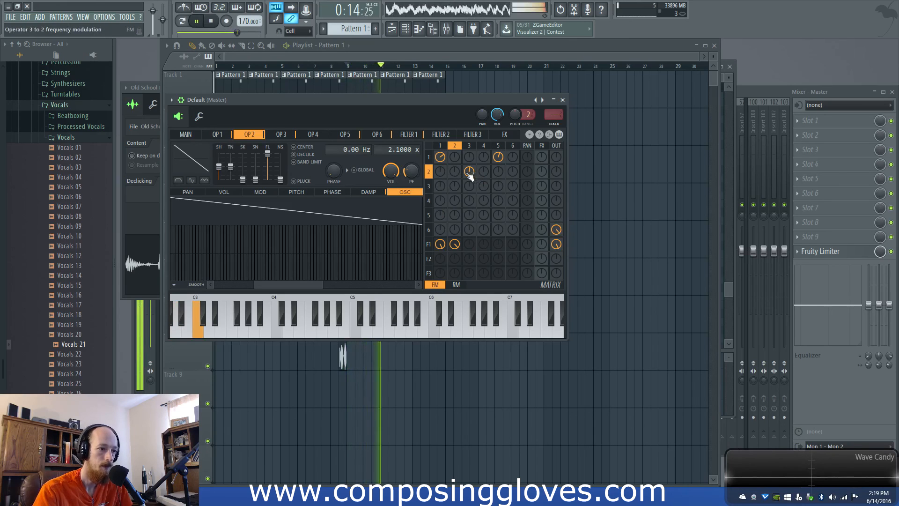
{"action": "key", "text": "space"}
- Set the volume of the second Default channel in the channel rack to 55% while the arrangement plays
{"action": "key", "text": "F6"}
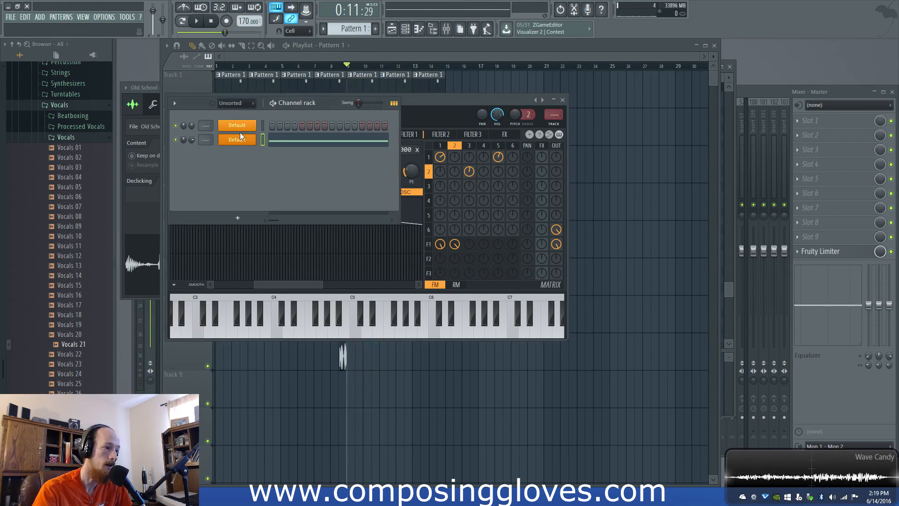
{"action": "scroll", "coordinate": [192, 140], "scroll_direction": "up", "scroll_amount": 1}
{"action": "key", "text": "space"}
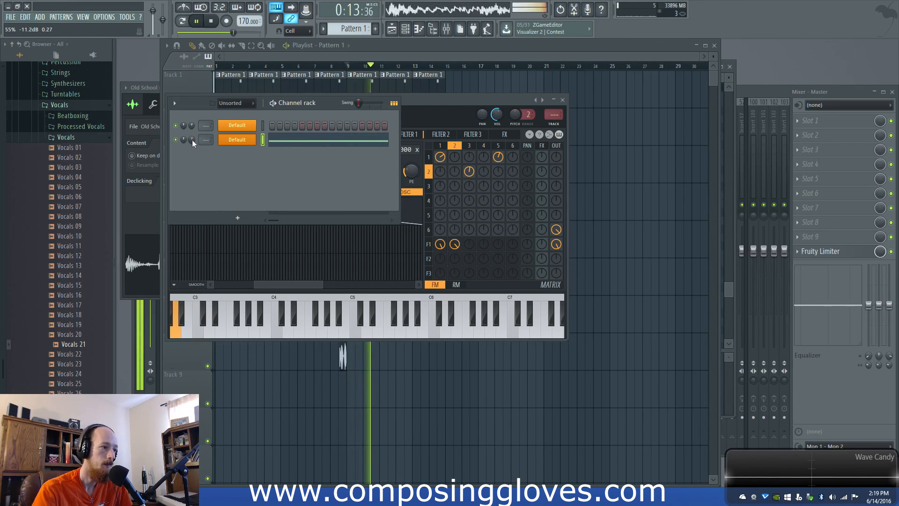
{"action": "key", "text": "space"}
- Undo the clip resize on Track 1, play the arrangement from bar 9, and move the playback position to about bar 14
{"action": "key", "text": "F12"}
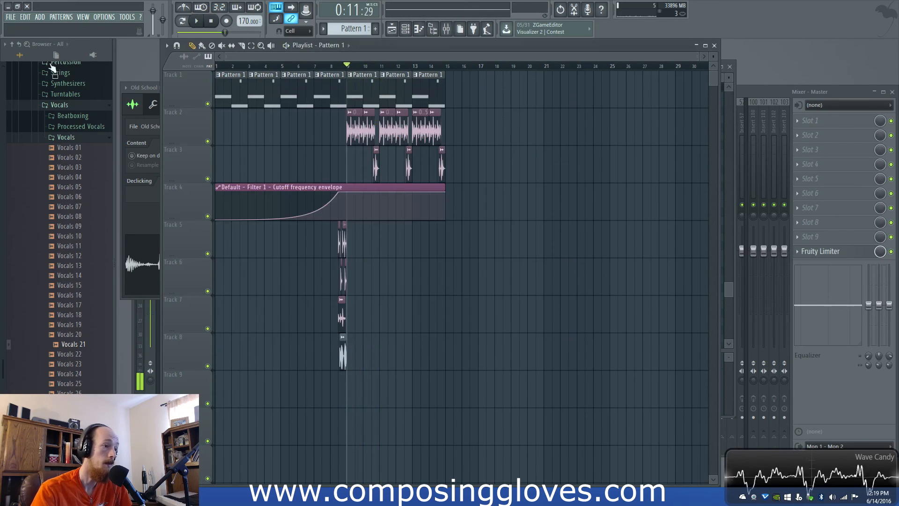
{"action": "left_click_drag", "start_coordinate": [280, 73], "coordinate": [256, 74]}
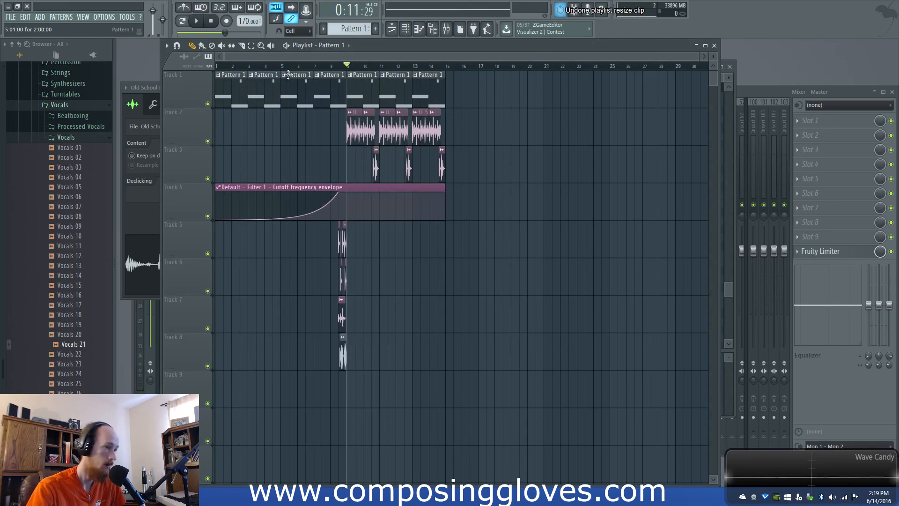
{"action": "key", "text": "space"}
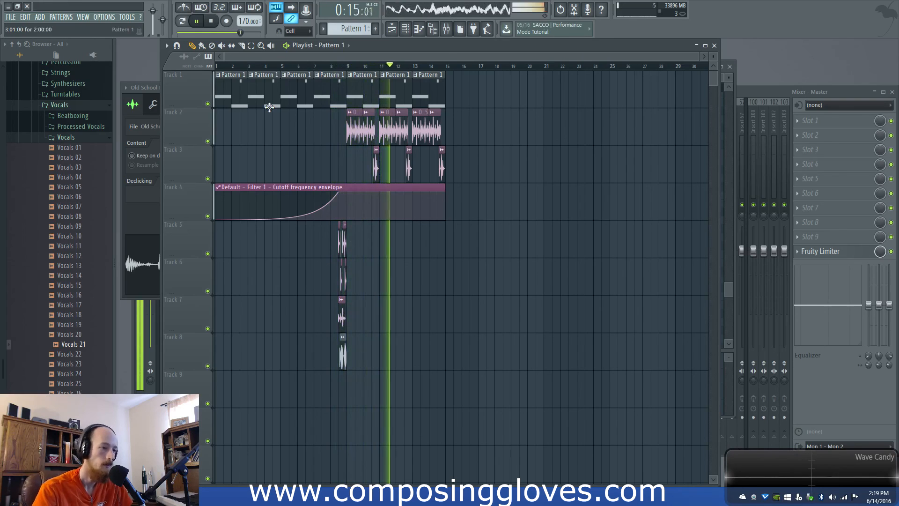
{"action": "key", "text": "space"}
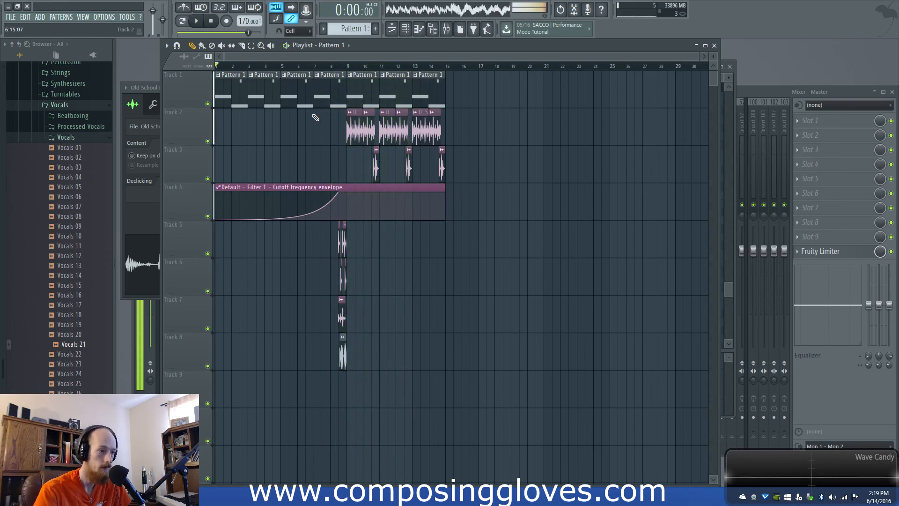
{"action": "left_click", "coordinate": [429, 66]}
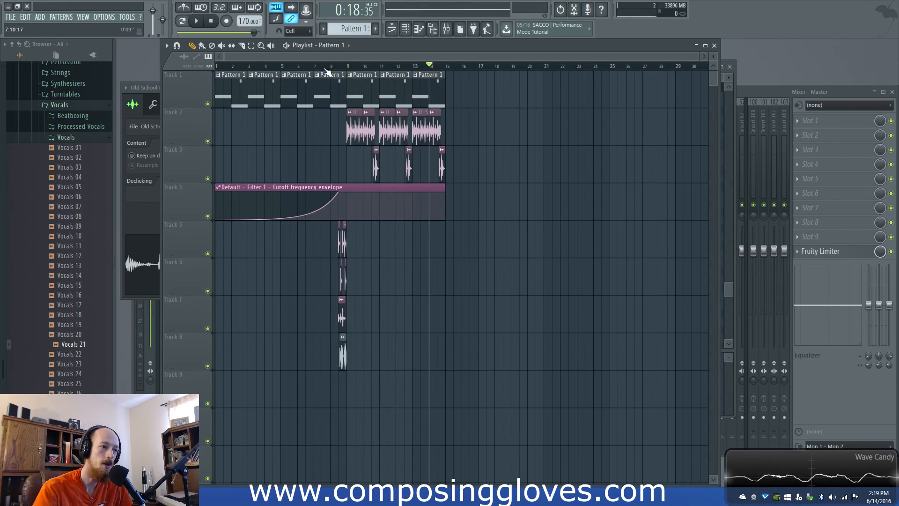